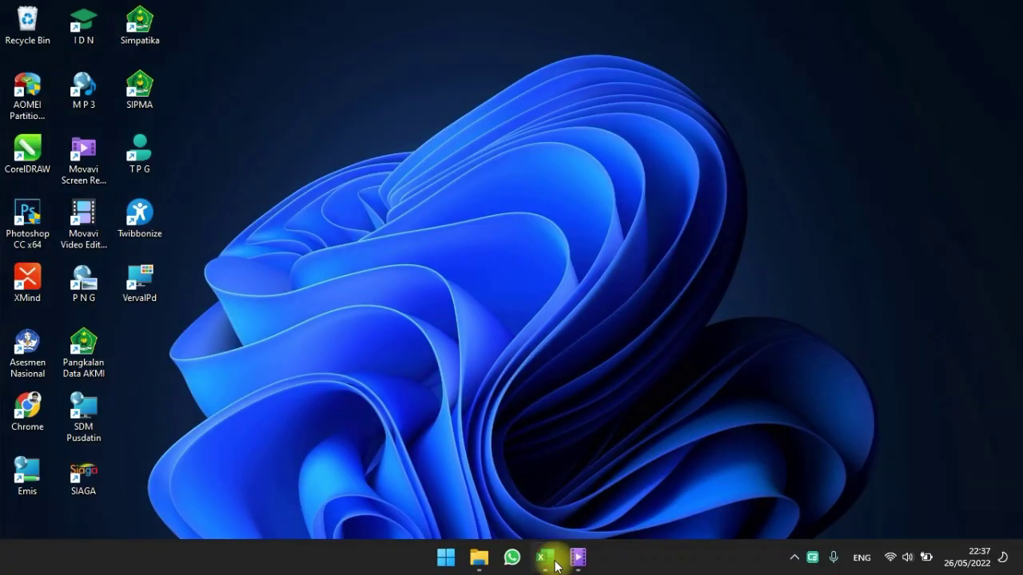
# Step: Tick the SILABUS, R P P, KALENDER AKADEMIK, PROTA, PROMES and RINCIAN PEKAN EFEKTIF checkboxes
pyautogui.click(551, 568)
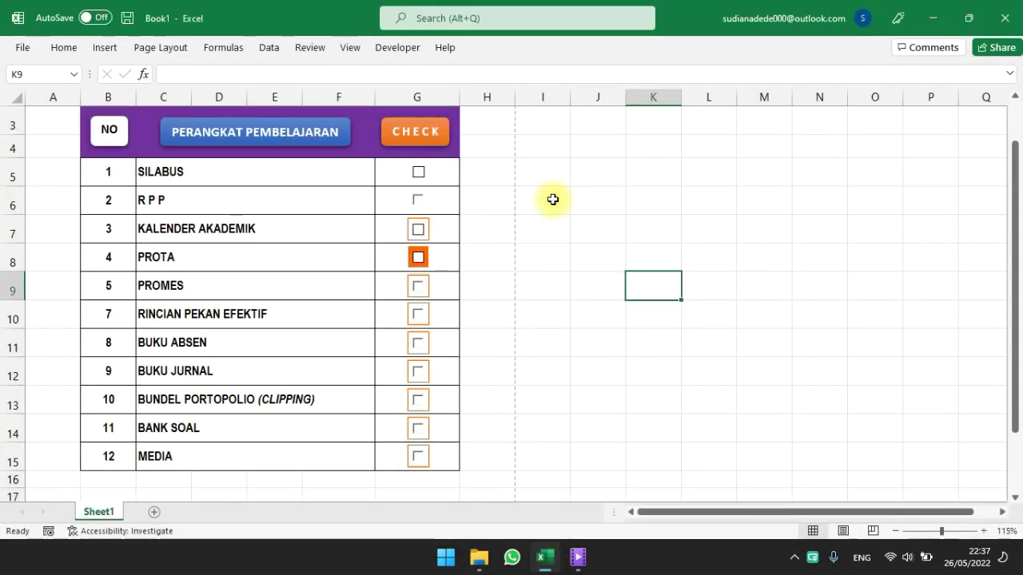
pyautogui.click(419, 173)
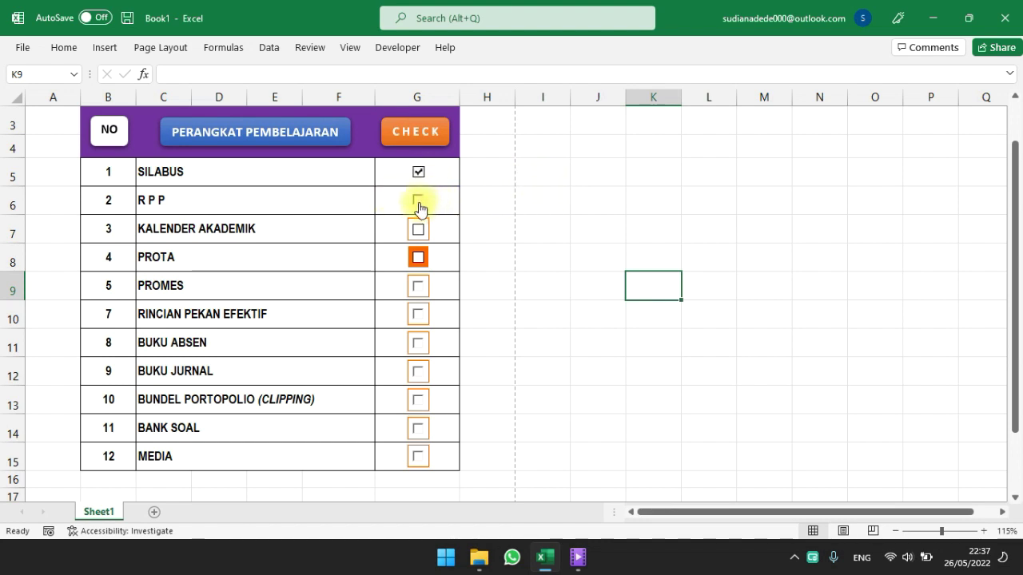
pyautogui.click(418, 201)
pyautogui.click(417, 231)
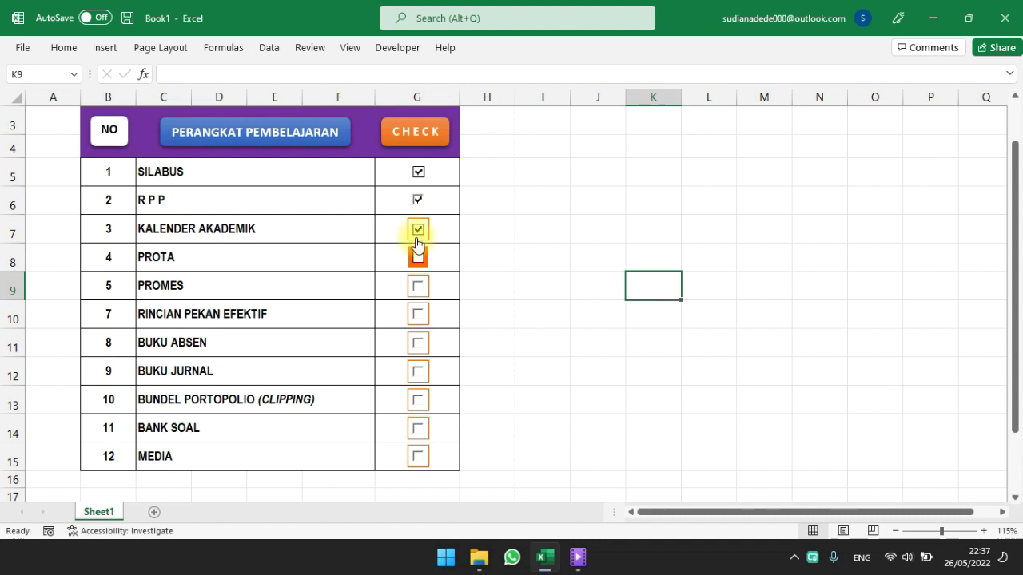
pyautogui.click(418, 258)
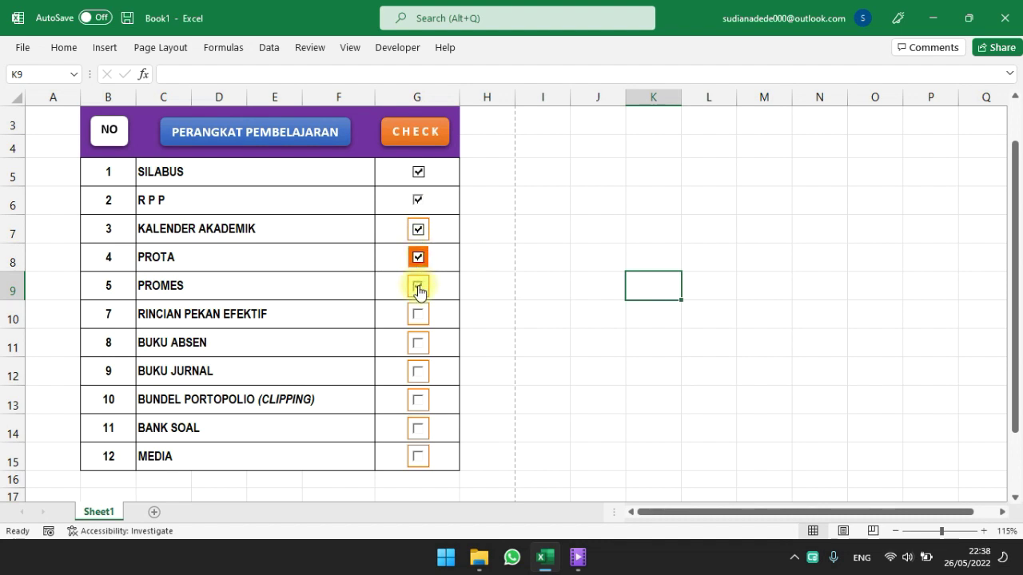
pyautogui.click(418, 286)
pyautogui.click(418, 315)
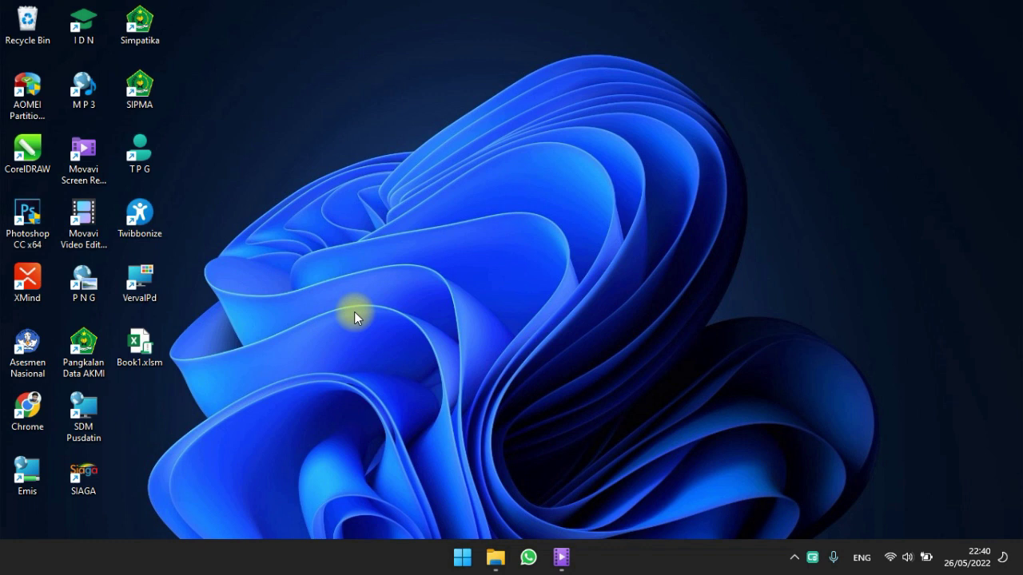
# Step: Open Book1.xlsm from the desktop and review the PERANGKAT PEMBELAJARAN item list
pyautogui.doubleClick(139, 345)
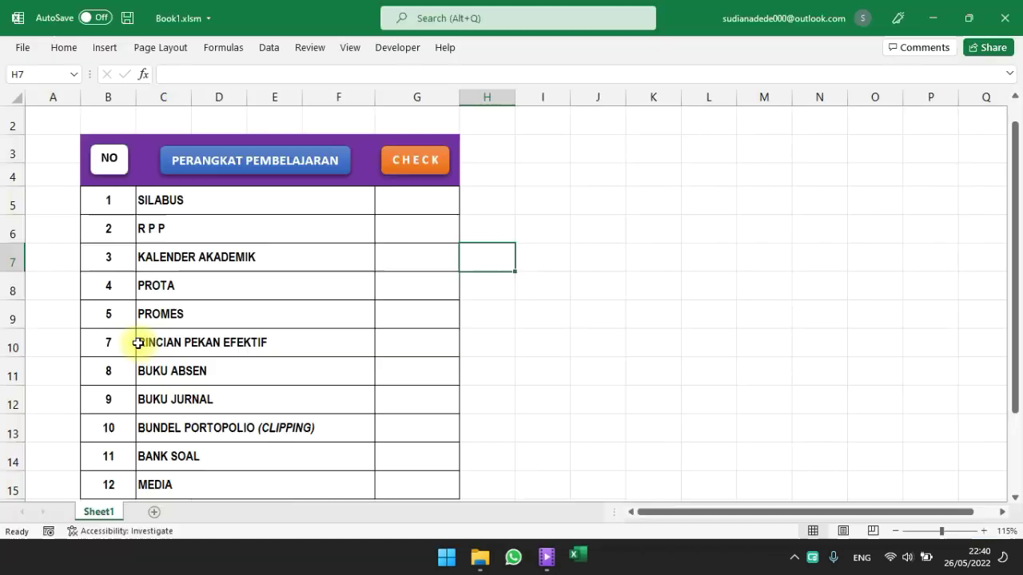
pyautogui.click(656, 264)
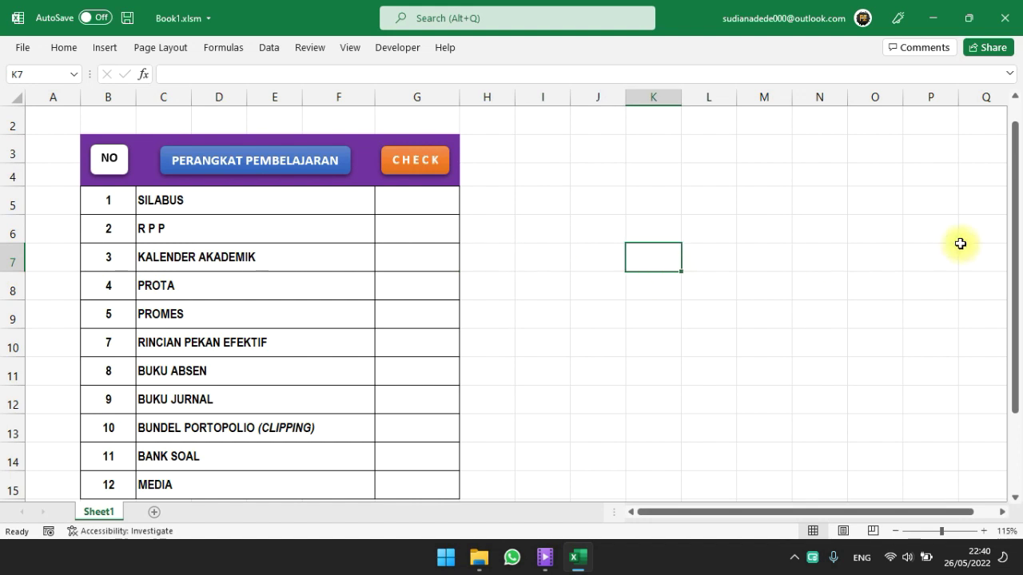
pyautogui.moveTo(1015, 249); pyautogui.dragTo(1018, 273)
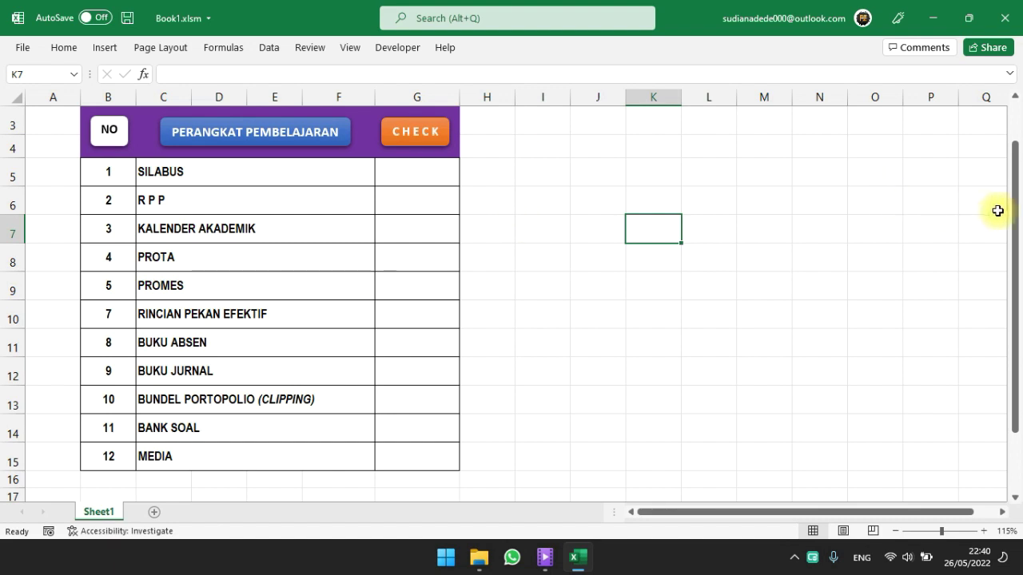
pyautogui.moveTo(1013, 221); pyautogui.dragTo(1008, 211)
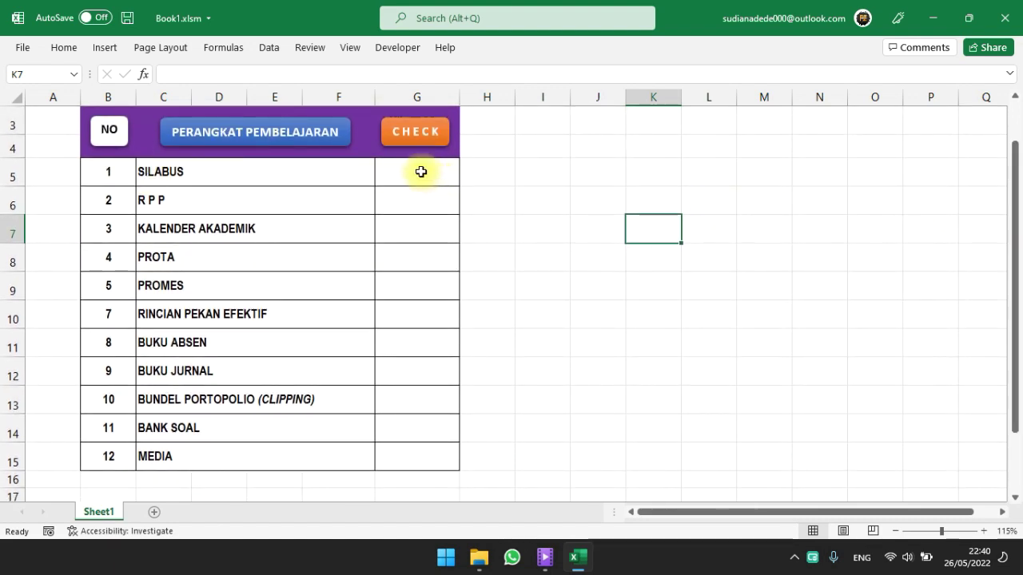
pyautogui.moveTo(191, 167); pyautogui.dragTo(200, 451)
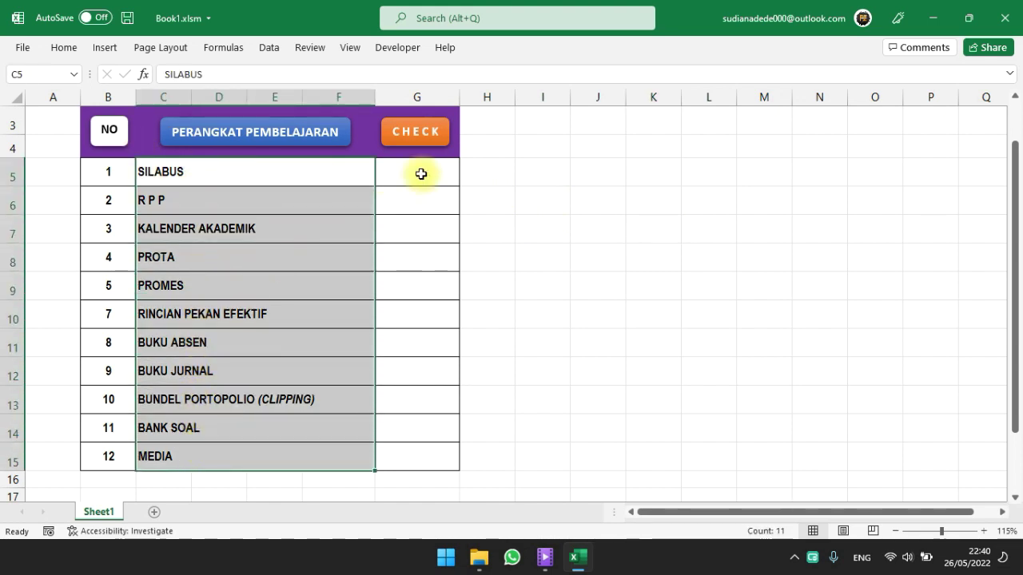
pyautogui.click(542, 174)
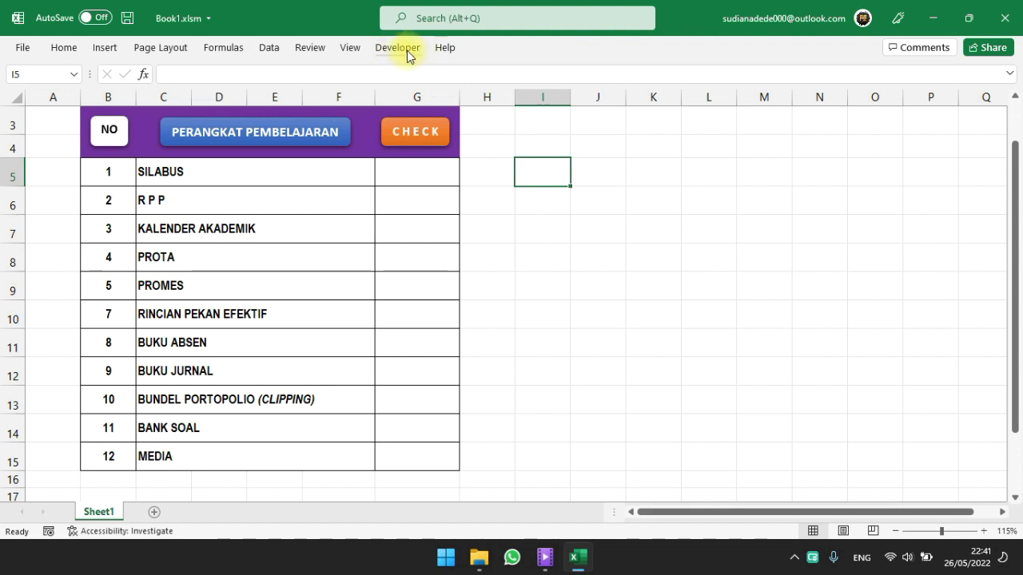
# Step: Arm the Check Box form control from the Developer tab's Insert menu
pyautogui.click(405, 50)
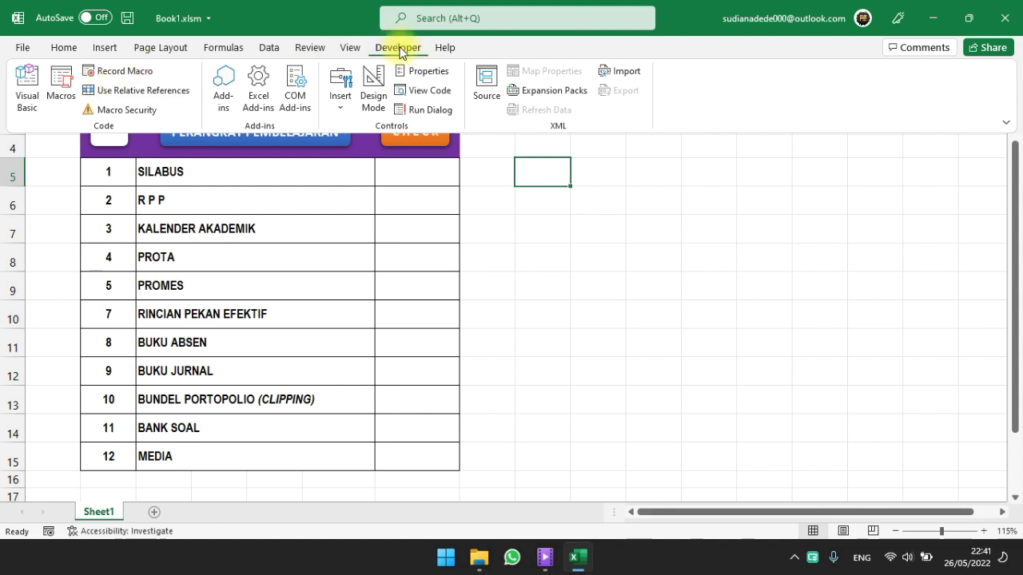
pyautogui.click(343, 110)
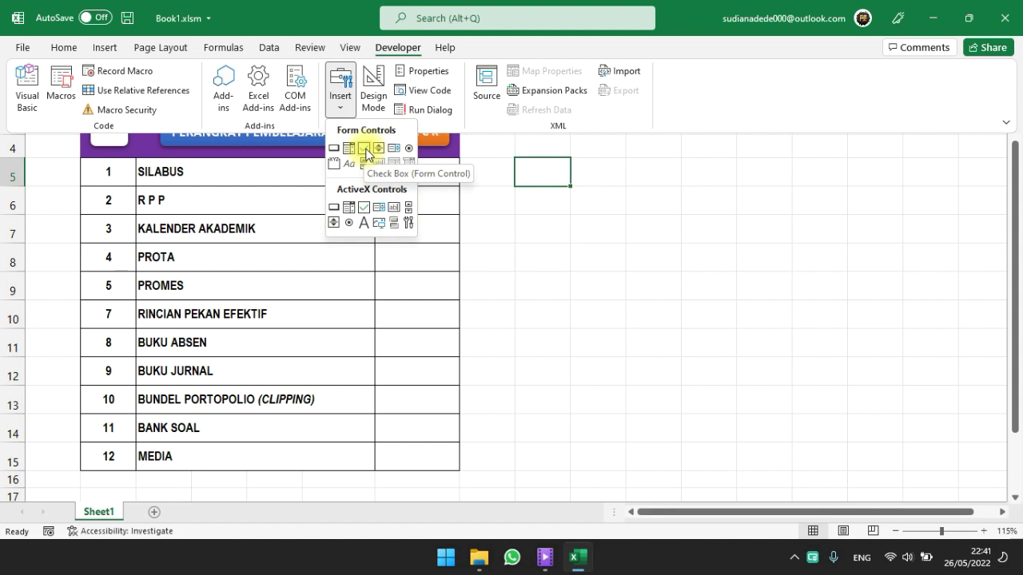
pyautogui.click(364, 149)
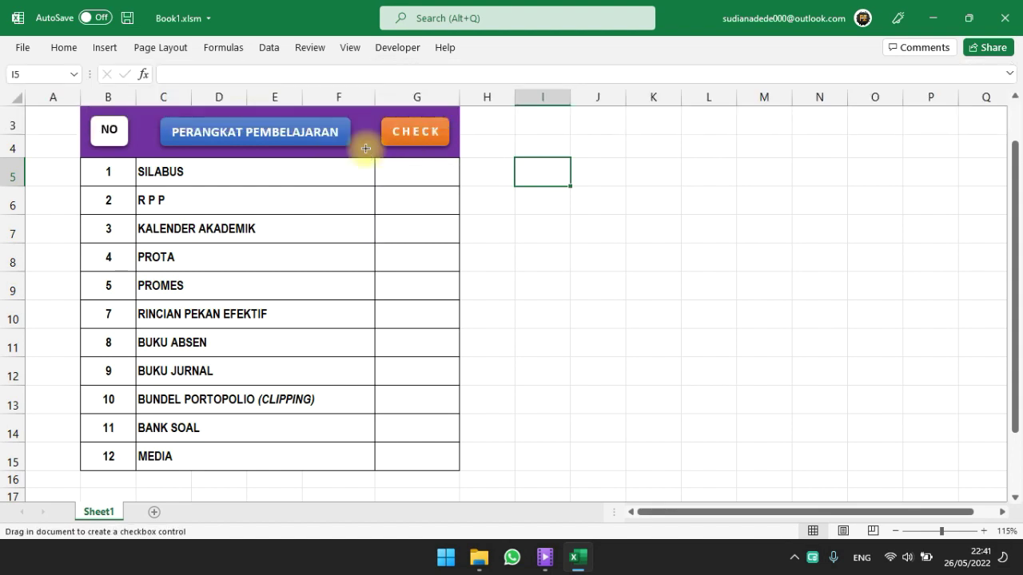
pyautogui.scroll(3, 551, 191)
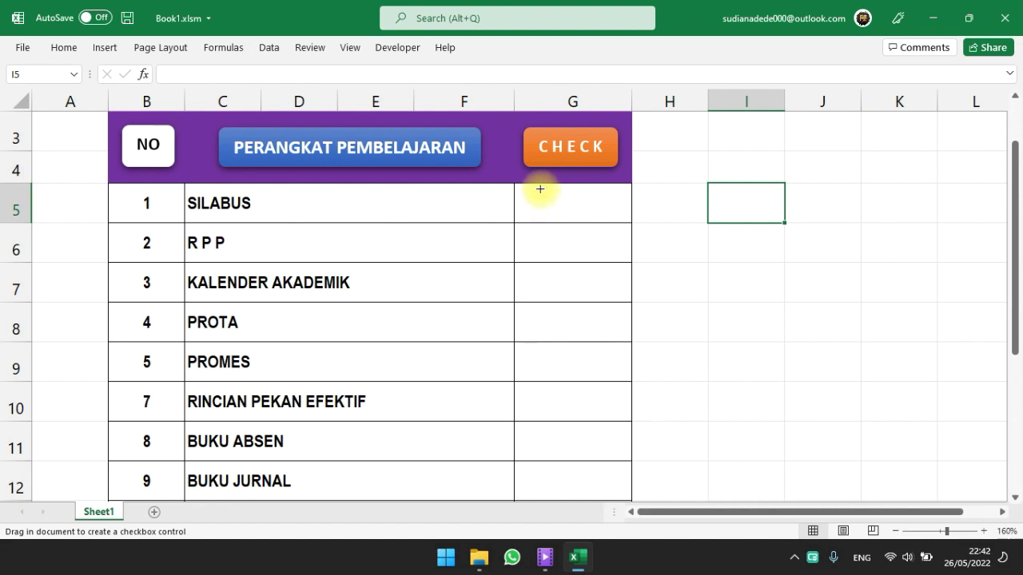
# Step: Draw a checkbox in cell G5 beside SILABUS and delete its caption text
pyautogui.moveTo(540, 190); pyautogui.dragTo(562, 196)
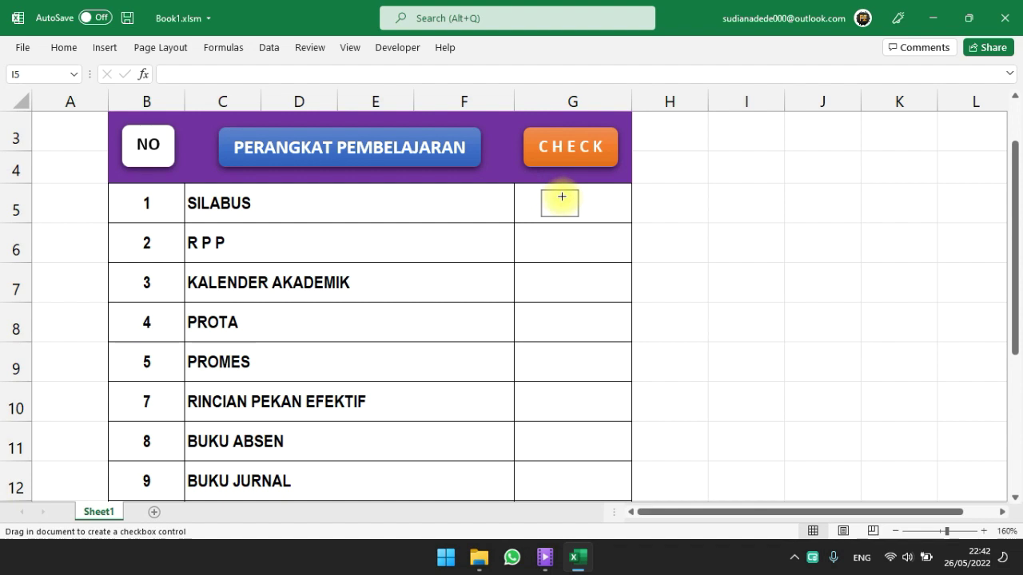
pyautogui.moveTo(562, 197); pyautogui.dragTo(575, 202)
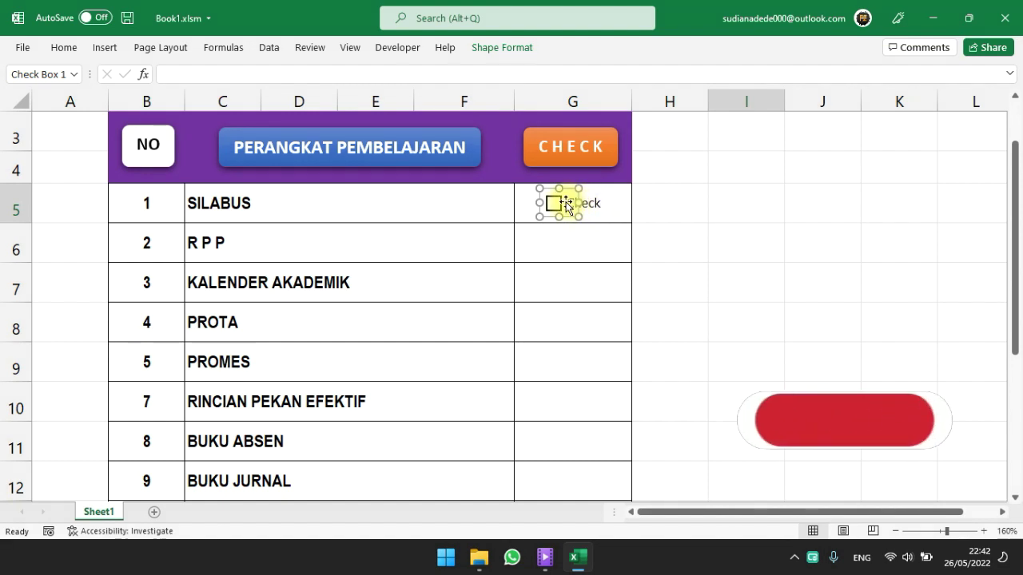
pyautogui.click(566, 204)
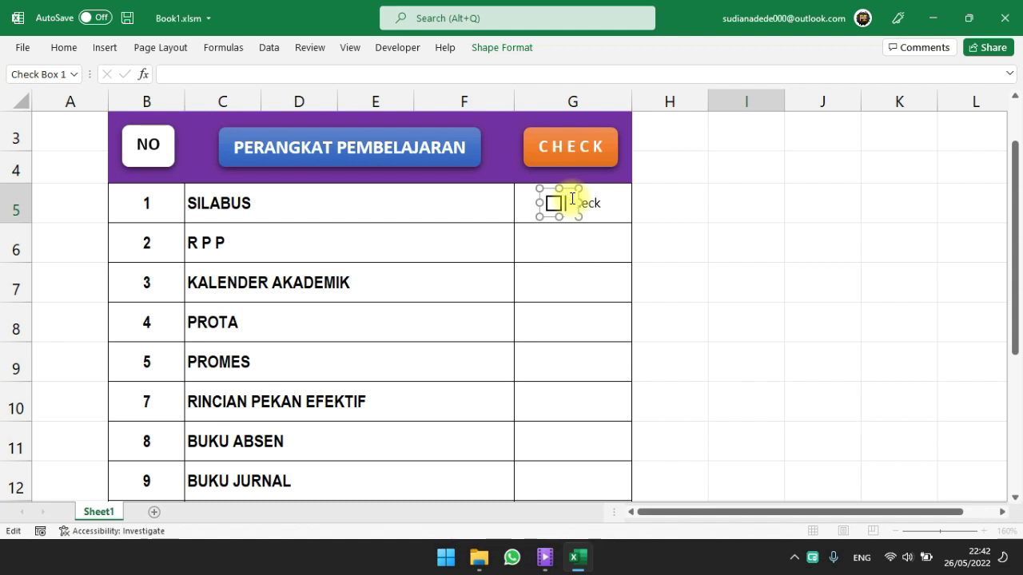
pyautogui.click(652, 211)
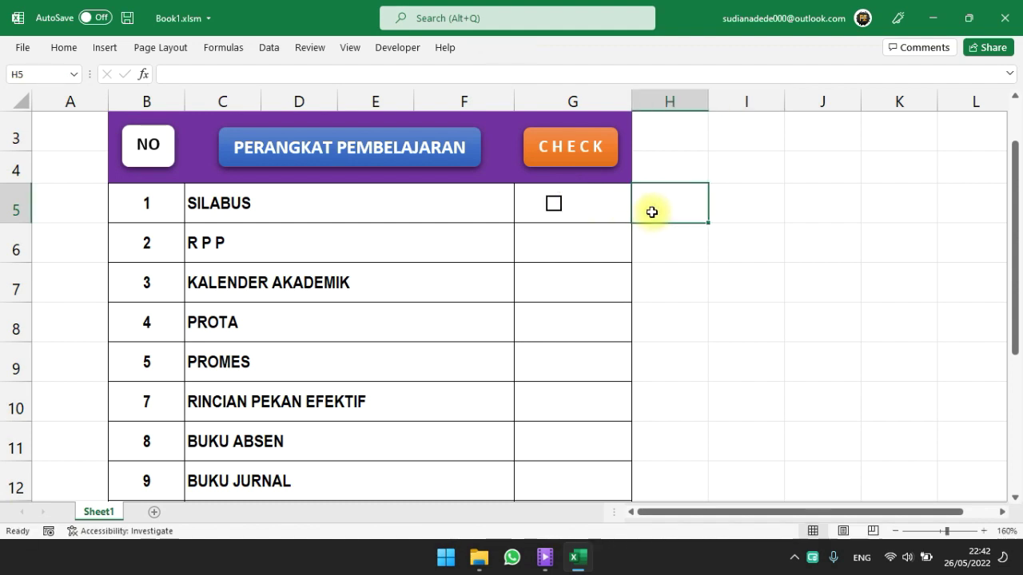
pyautogui.click(556, 214)
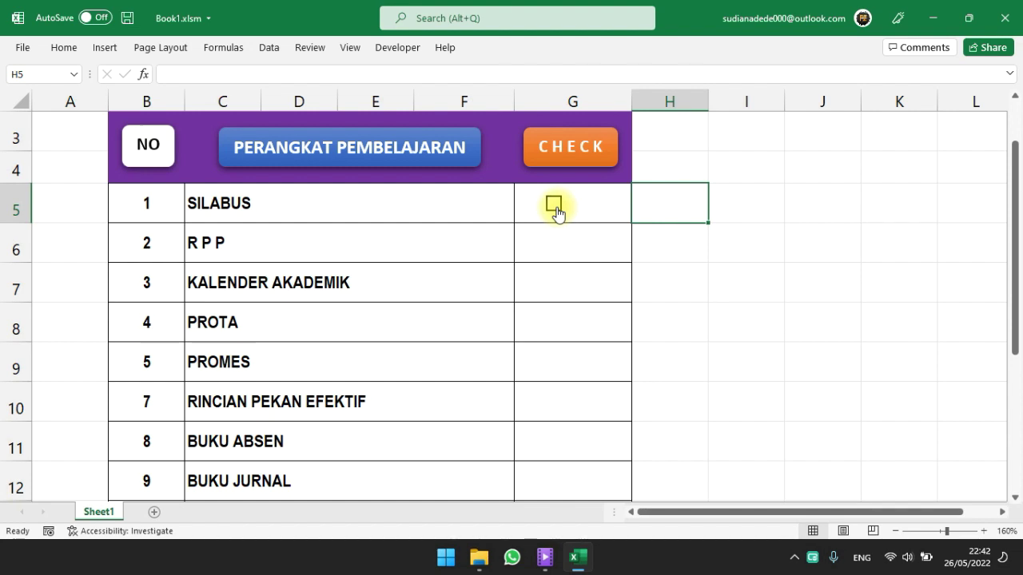
# Step: Narrow the G5 checkbox to just its box and centre it in the cell
pyautogui.keyDown('ctrl'); pyautogui.click(556, 211); pyautogui.keyUp('ctrl')
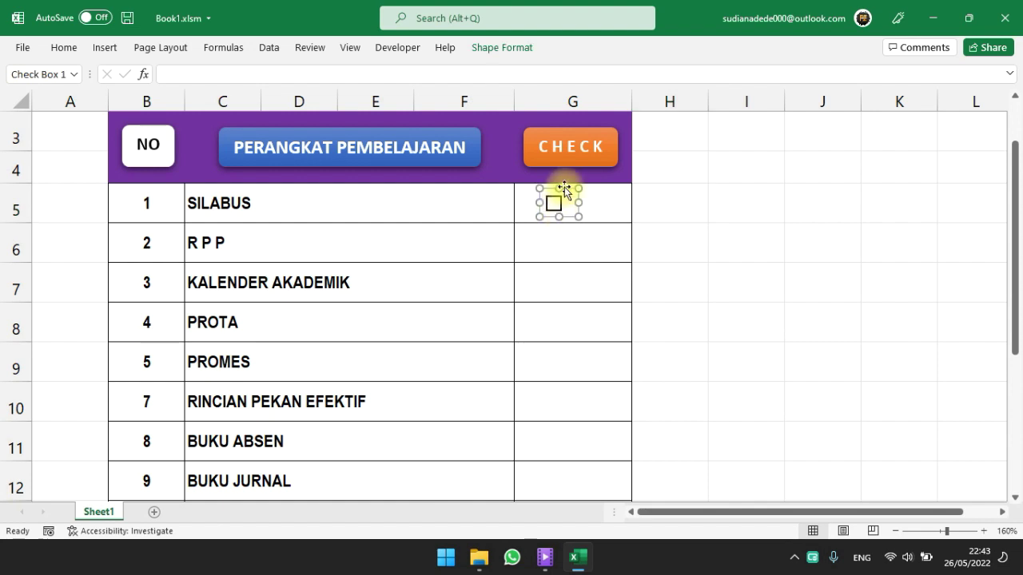
pyautogui.keyDown('ctrl'); pyautogui.scroll(1, 563, 190); pyautogui.keyUp('ctrl')
pyautogui.keyDown('ctrl'); pyautogui.scroll(2, 563, 190); pyautogui.keyUp('ctrl')
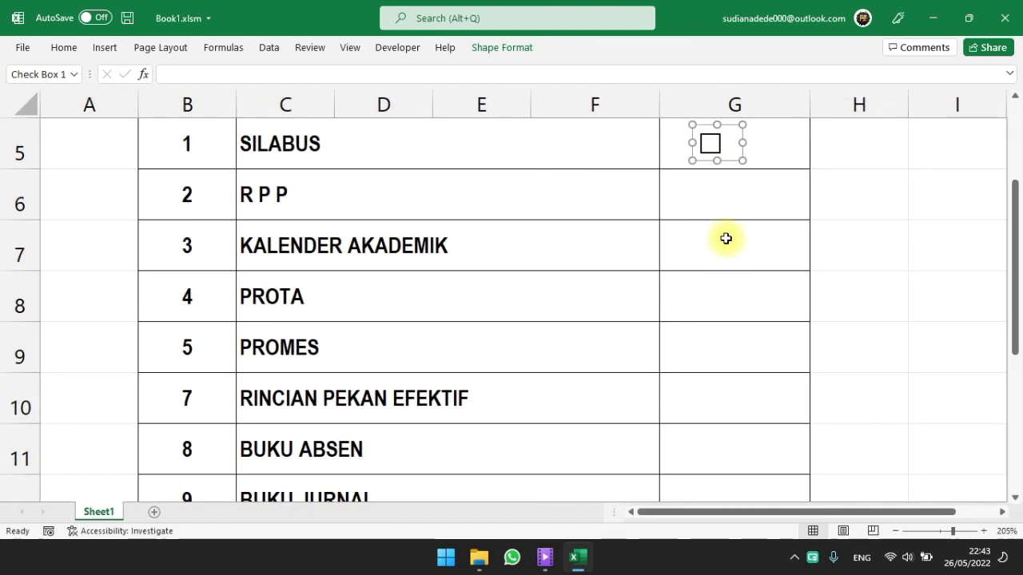
pyautogui.scroll(1, 727, 237)
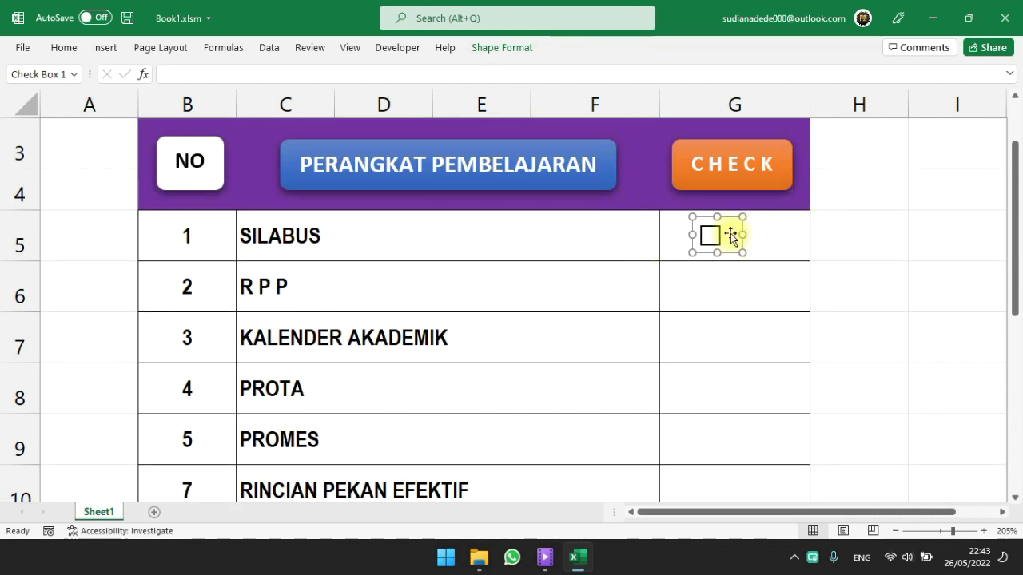
pyautogui.moveTo(742, 234); pyautogui.dragTo(727, 234)
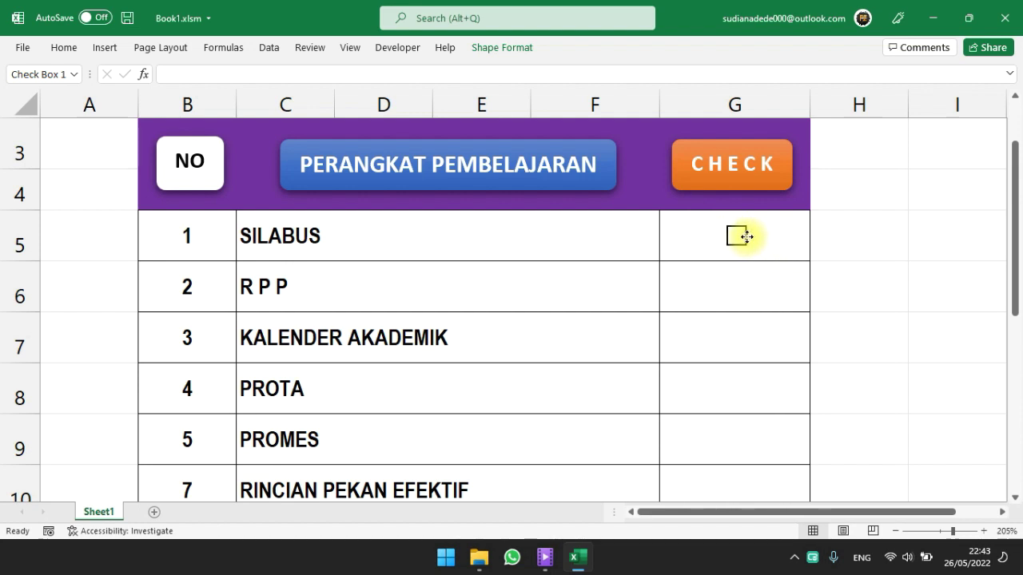
pyautogui.moveTo(721, 237); pyautogui.dragTo(749, 236)
pyautogui.moveTo(1013, 225); pyautogui.dragTo(1013, 242)
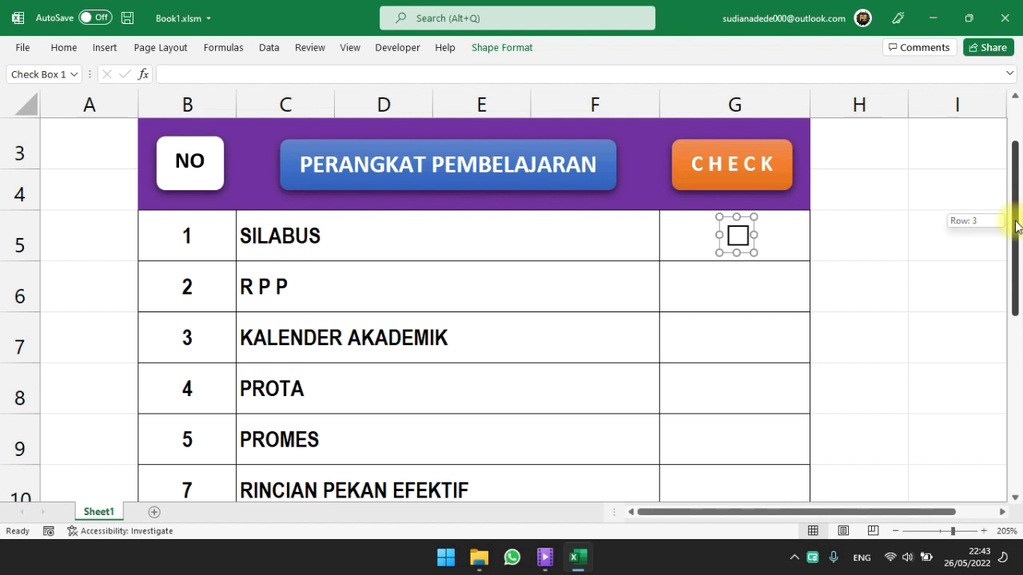
# Step: Test the G5 checkbox by ticking and unticking it, then reselect it
pyautogui.click(740, 243)
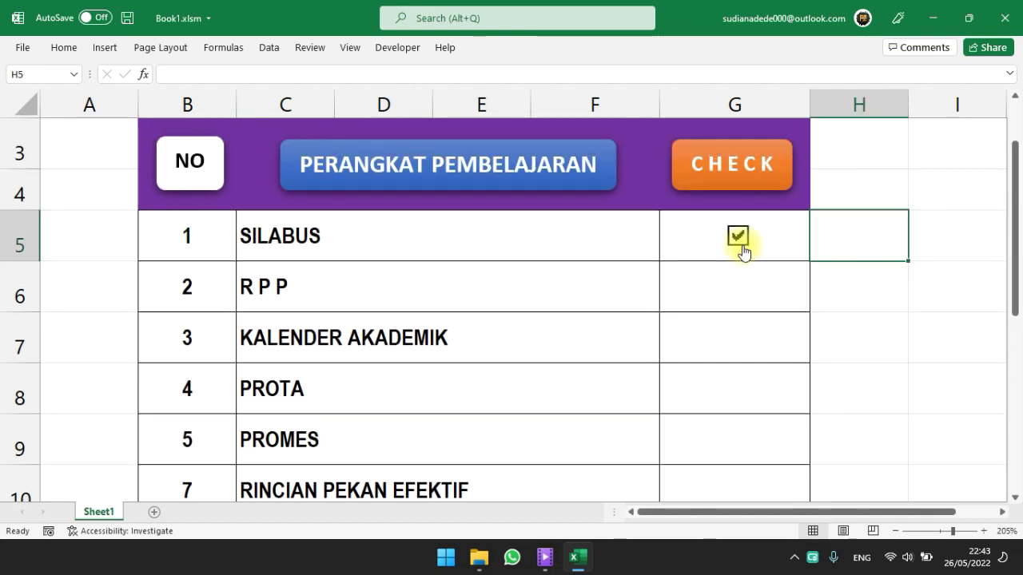
pyautogui.click(743, 253)
pyautogui.click(737, 239)
pyautogui.click(948, 292)
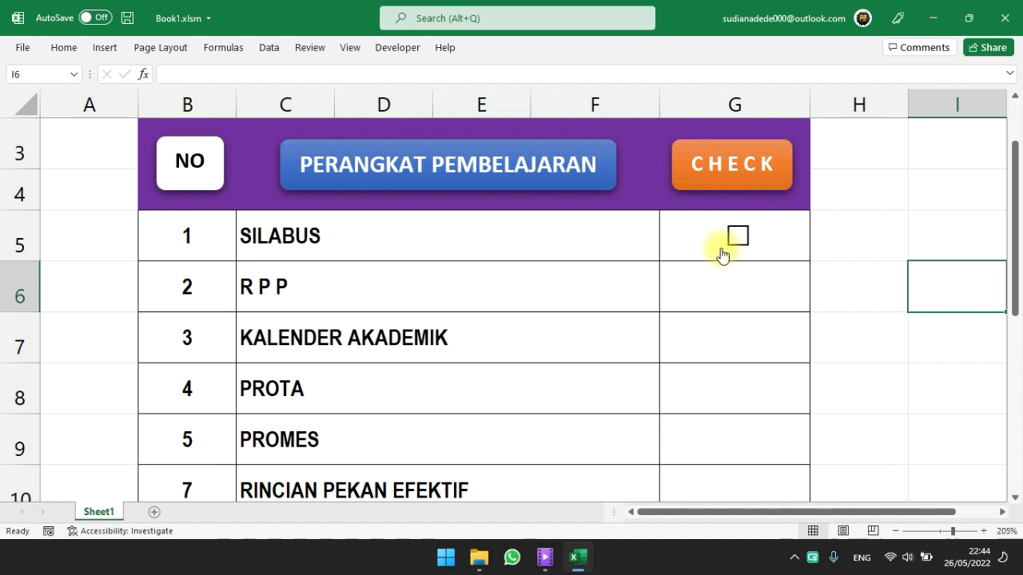
pyautogui.keyDown('ctrl'); pyautogui.click(738, 240); pyautogui.keyUp('ctrl')
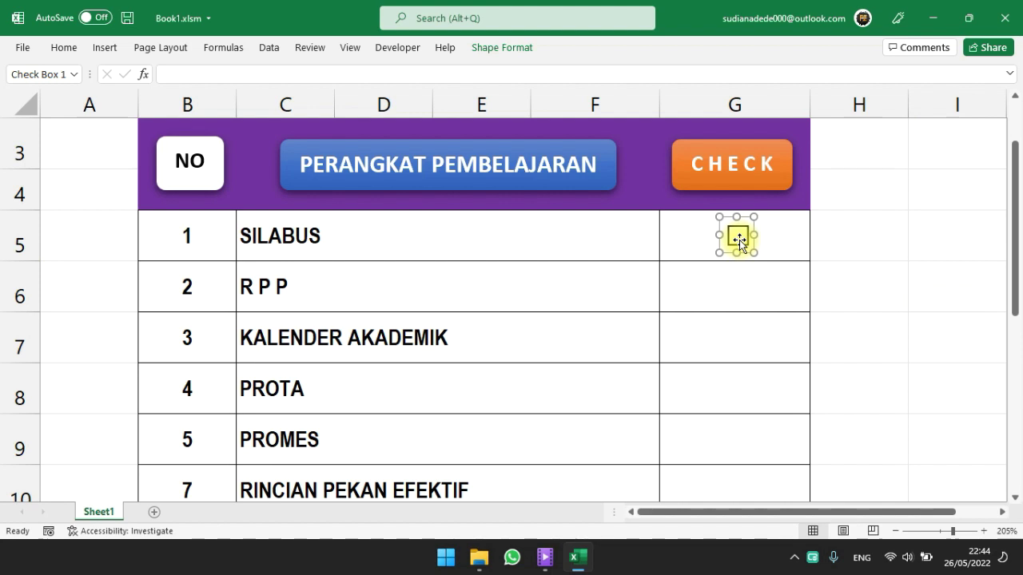
# Step: Open Format Control from the checkbox's right-click menu, then cancel it unchanged
pyautogui.rightClick(739, 240)
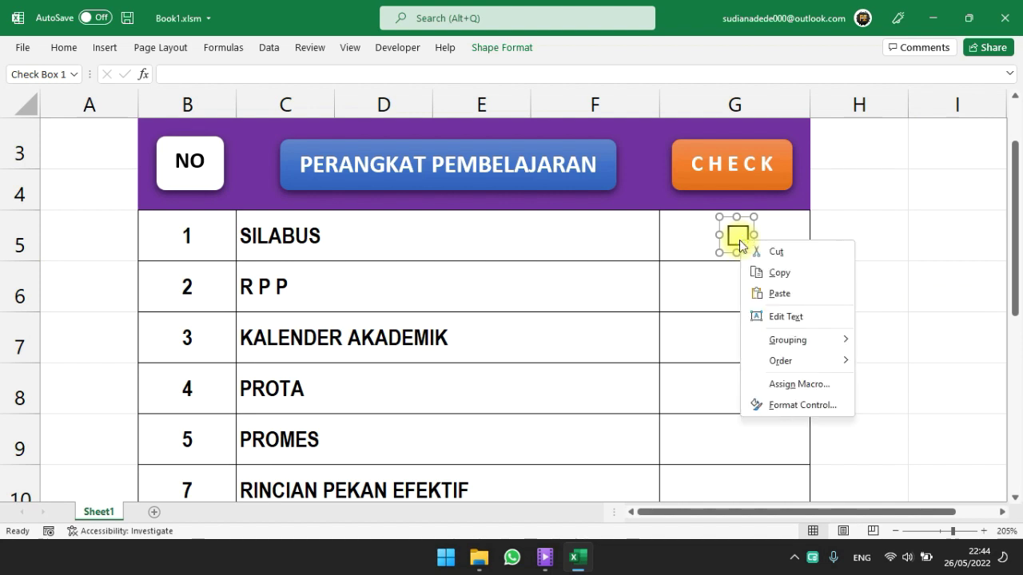
pyautogui.click(798, 406)
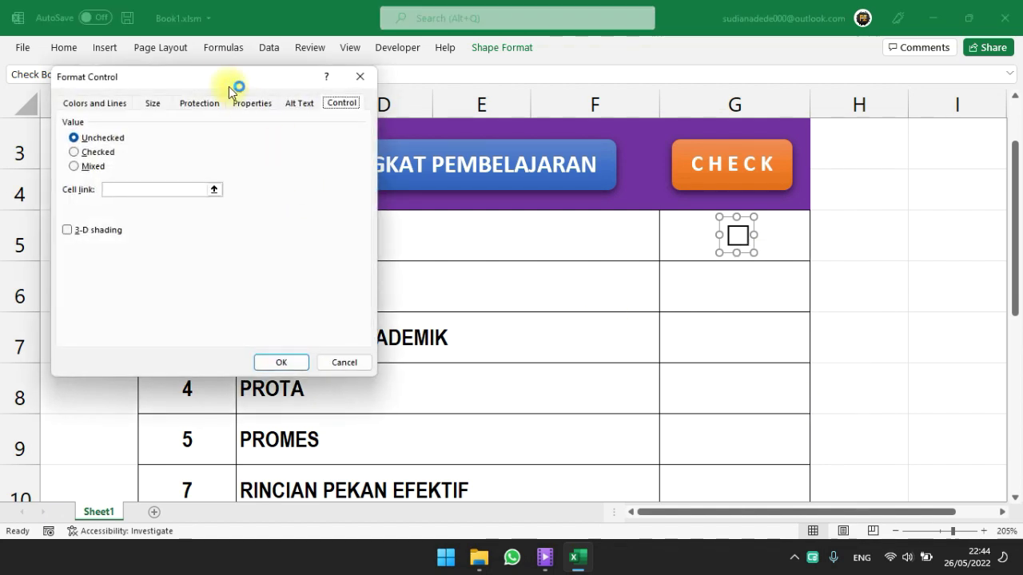
pyautogui.moveTo(230, 88); pyautogui.dragTo(302, 104)
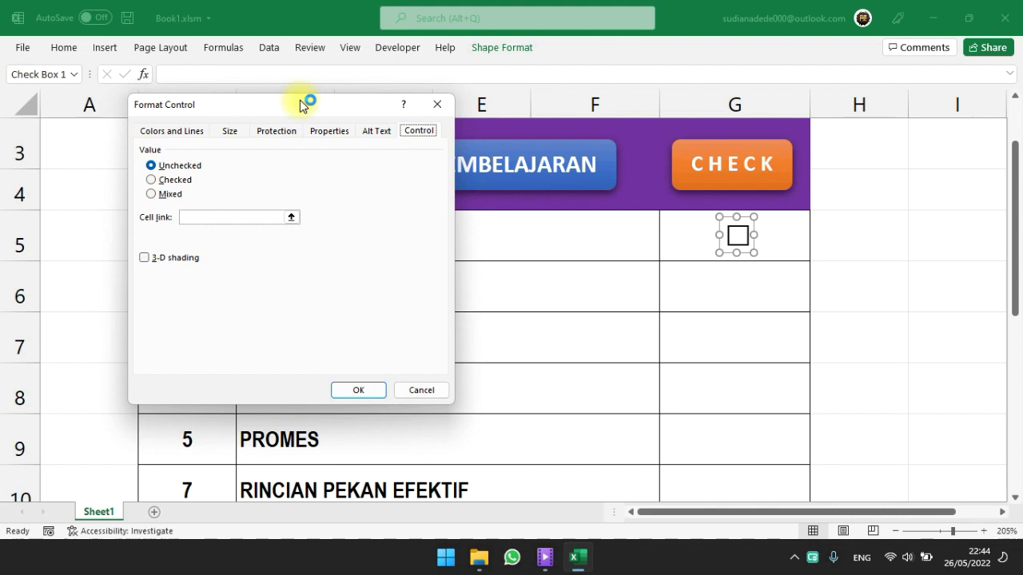
pyautogui.click(421, 390)
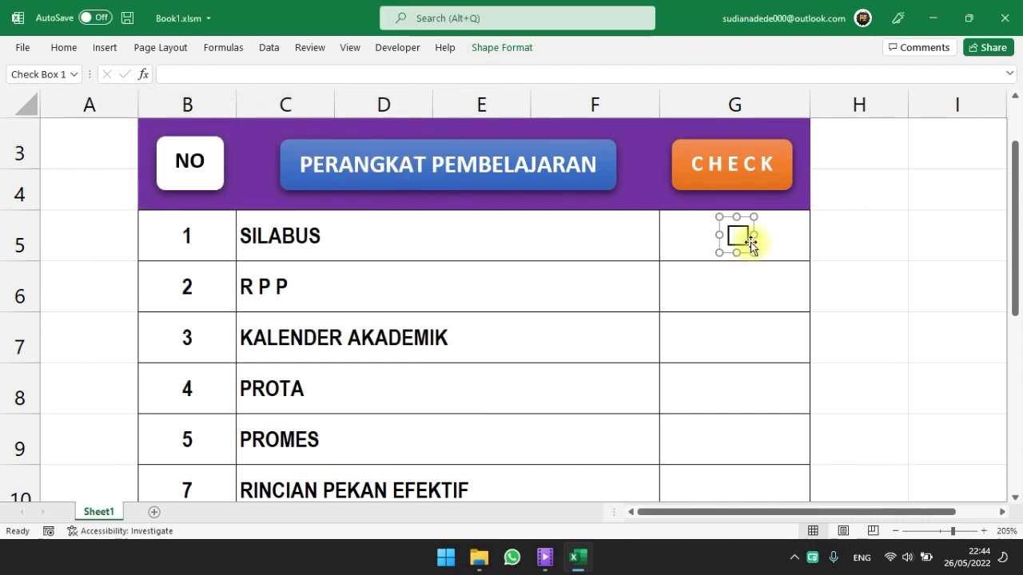
# Step: Turn on 3-D shading for the G5 checkbox via Developer Properties
pyautogui.click(398, 49)
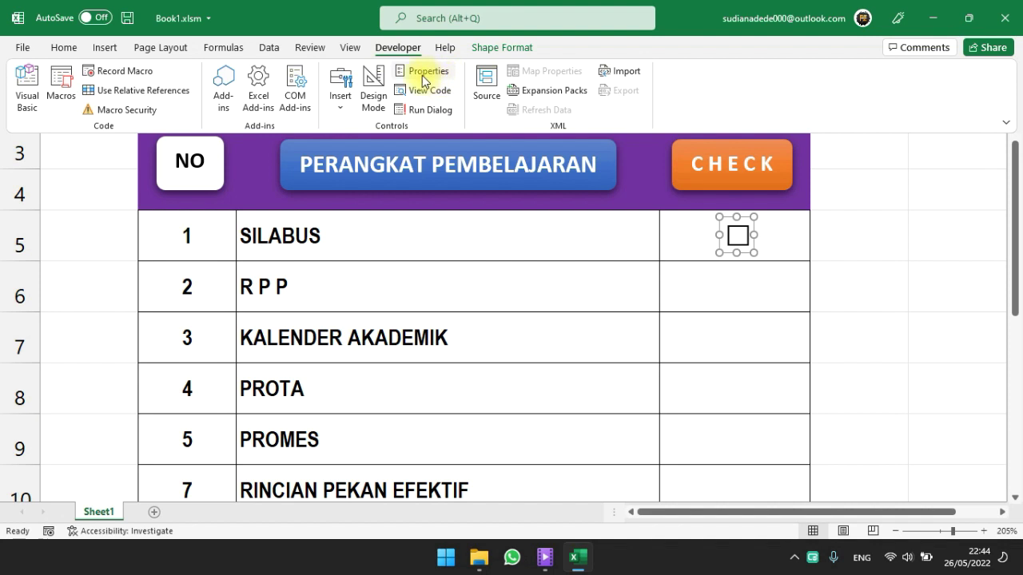
pyautogui.click(432, 76)
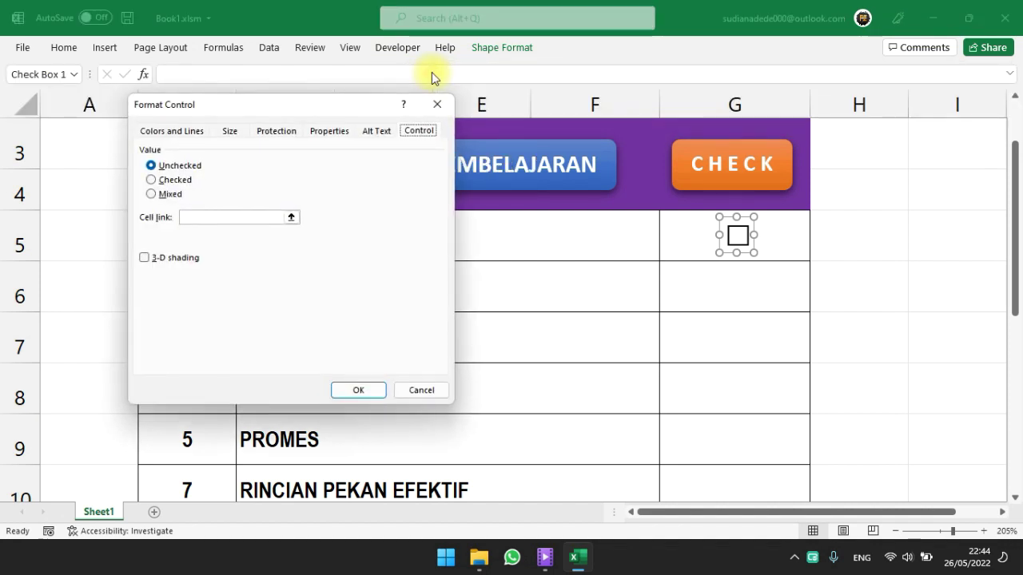
pyautogui.moveTo(345, 107); pyautogui.dragTo(470, 112)
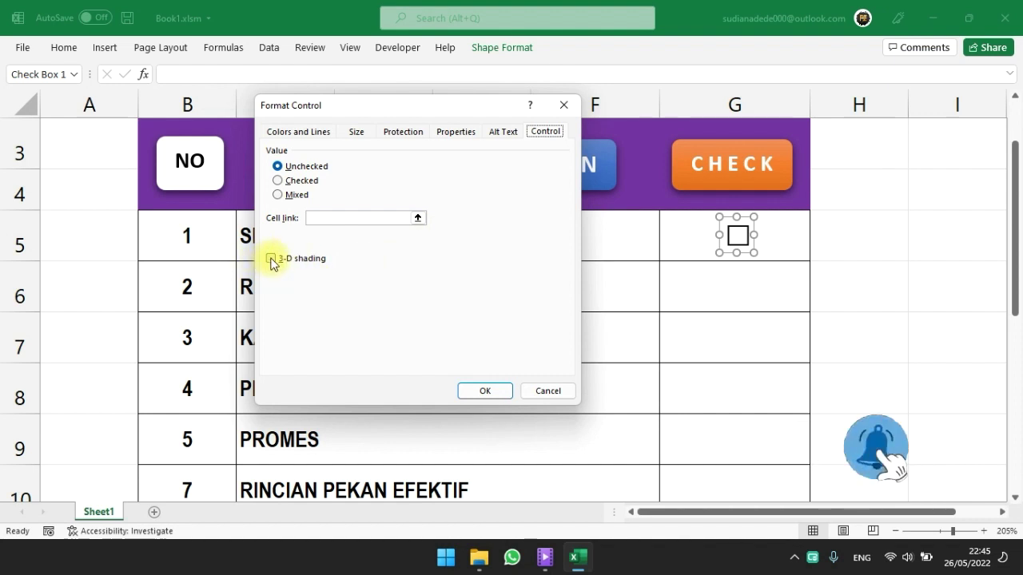
pyautogui.click(272, 259)
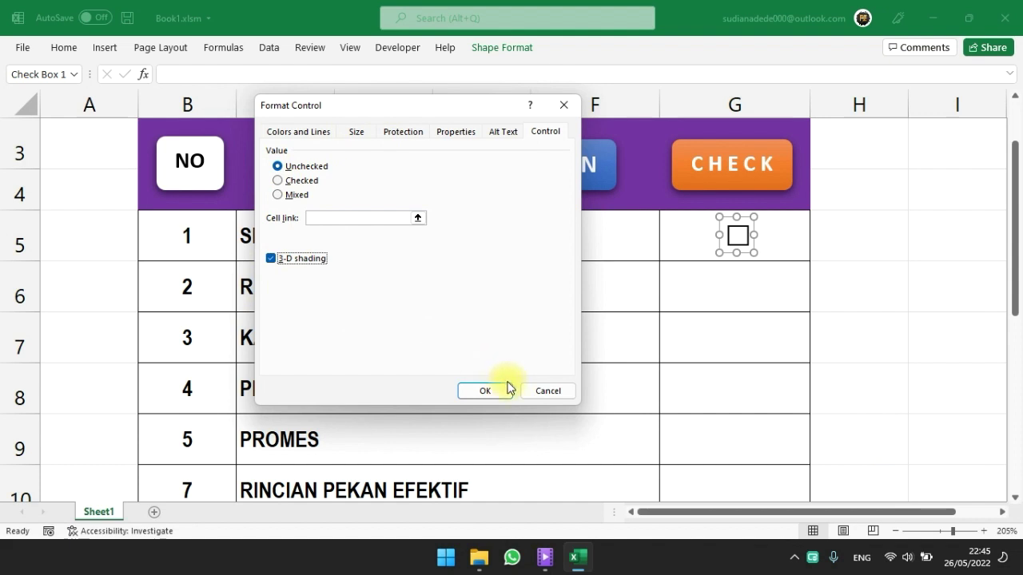
pyautogui.click(485, 391)
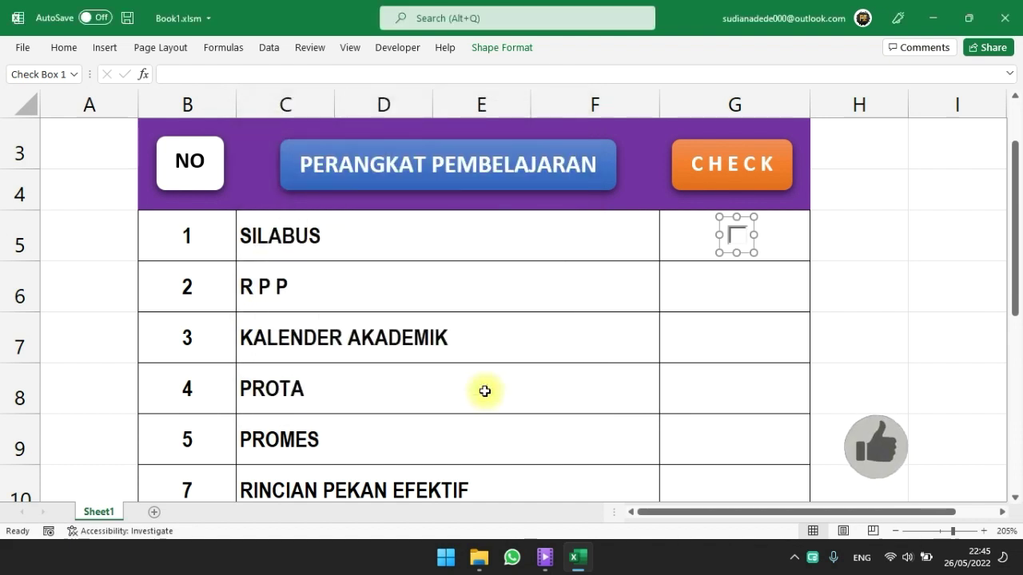
pyautogui.click(841, 236)
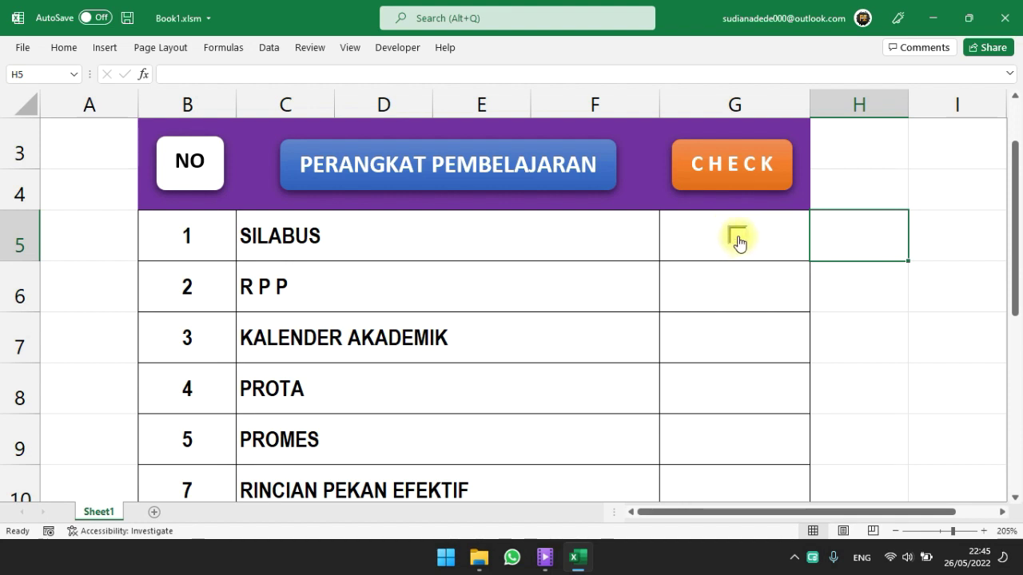
# Step: Reselect the G5 checkbox and reopen its Format Control dialog via Properties
pyautogui.keyDown('ctrl'); pyautogui.click(737, 237); pyautogui.keyUp('ctrl')
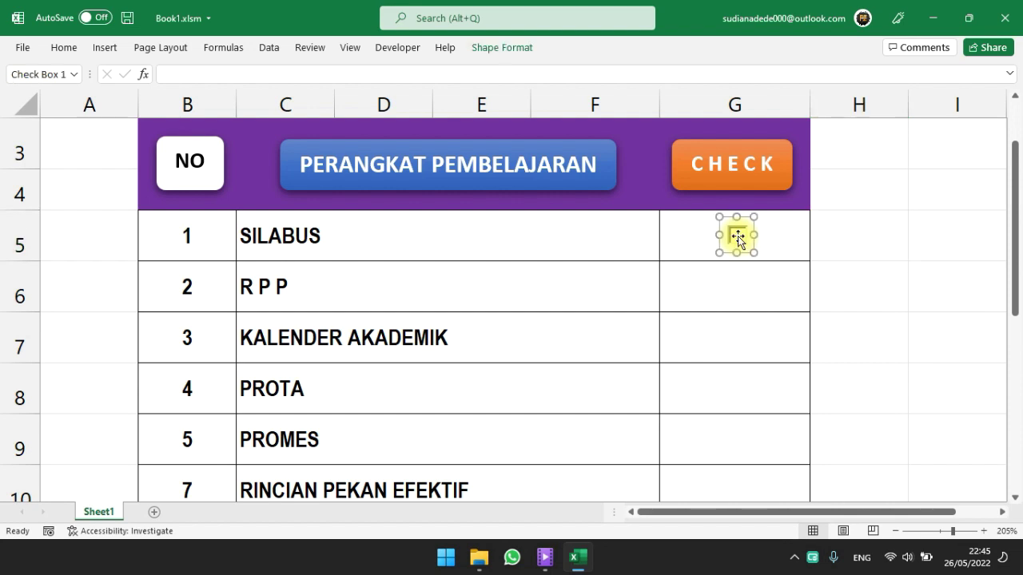
pyautogui.click(400, 49)
pyautogui.click(424, 72)
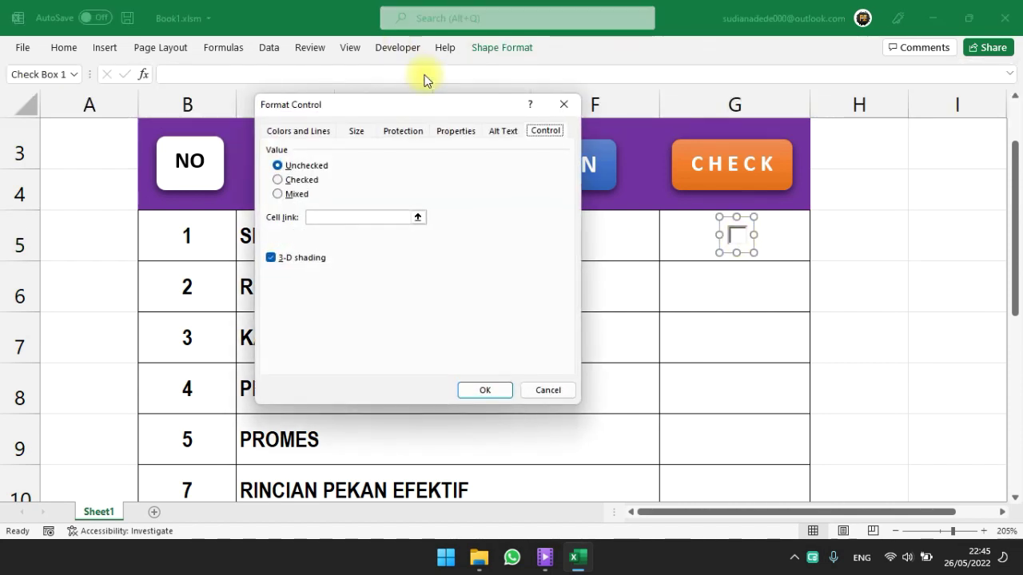
pyautogui.moveTo(423, 105); pyautogui.dragTo(405, 110)
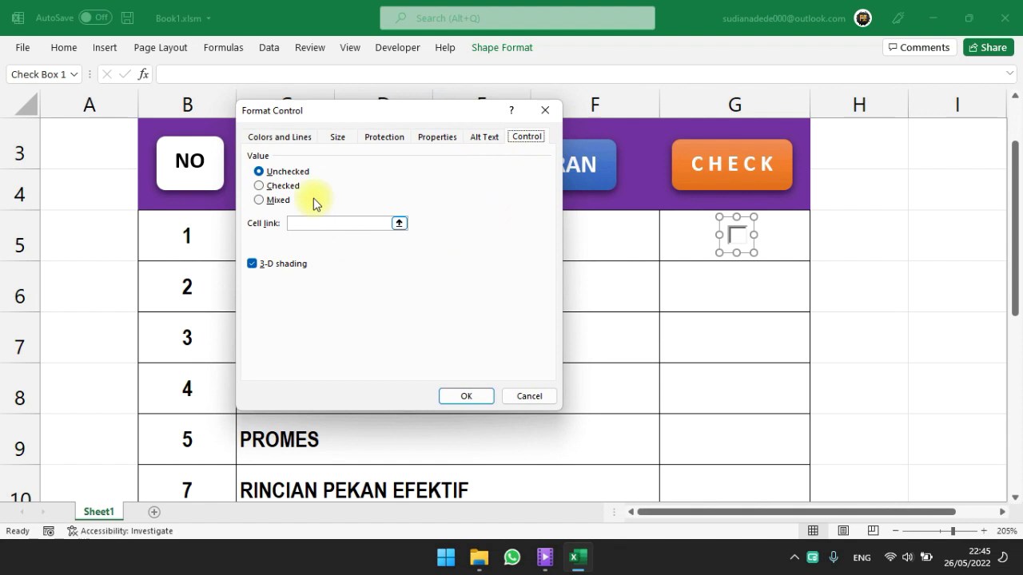
# Step: Set the checkbox's fill colour to orange under Colors and Lines
pyautogui.click(286, 141)
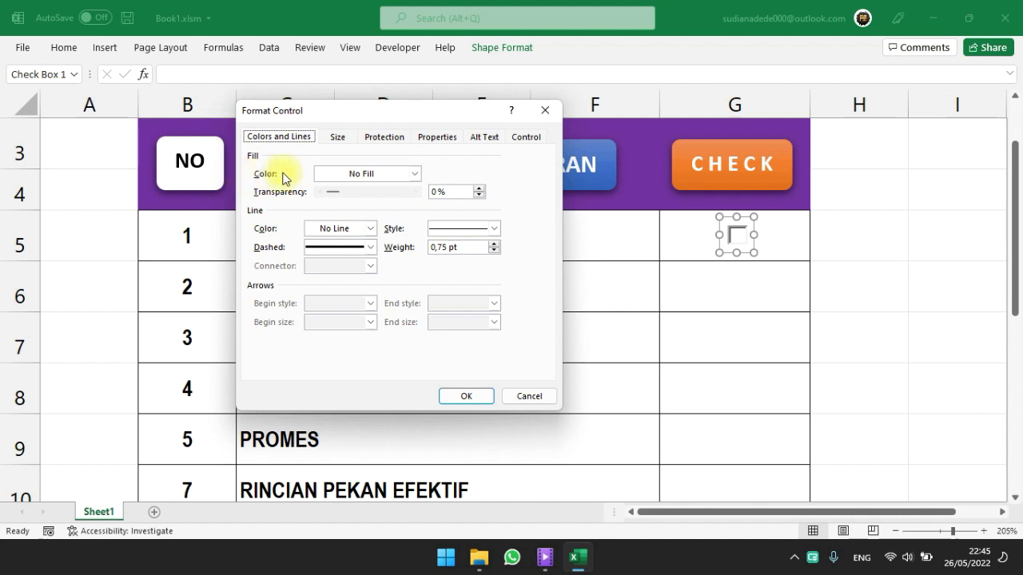
pyautogui.click(415, 174)
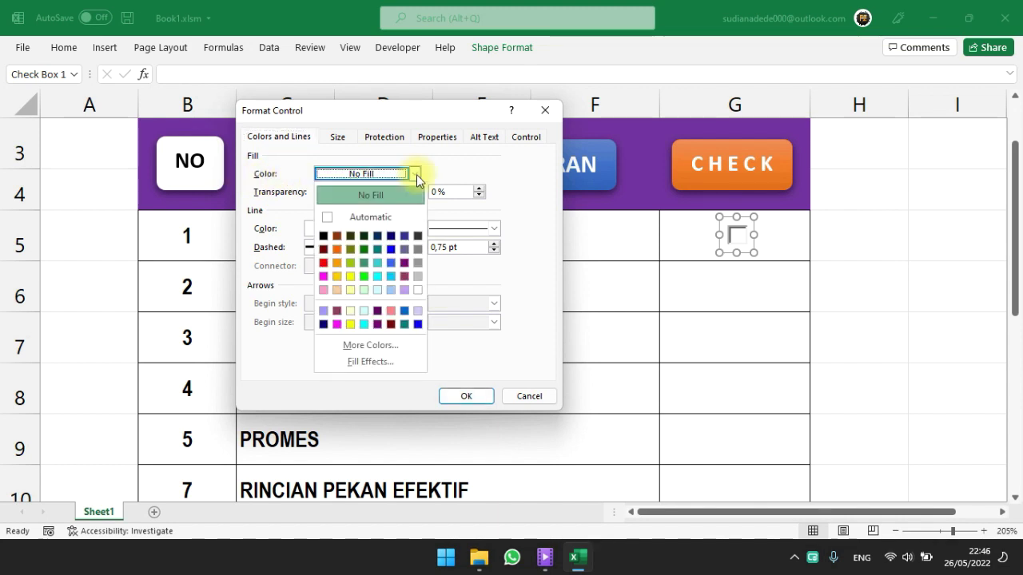
pyautogui.click(415, 174)
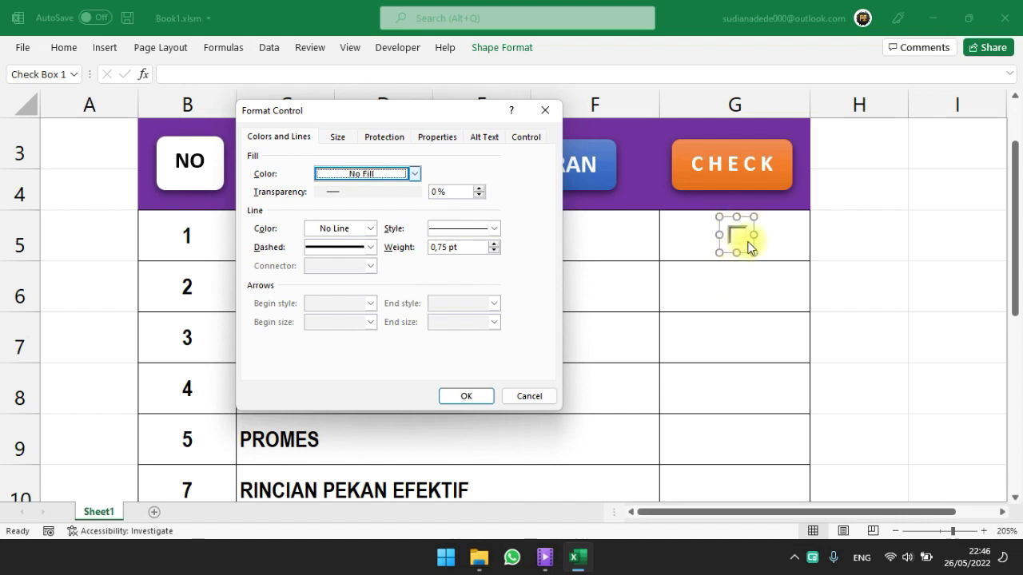
pyautogui.click(417, 174)
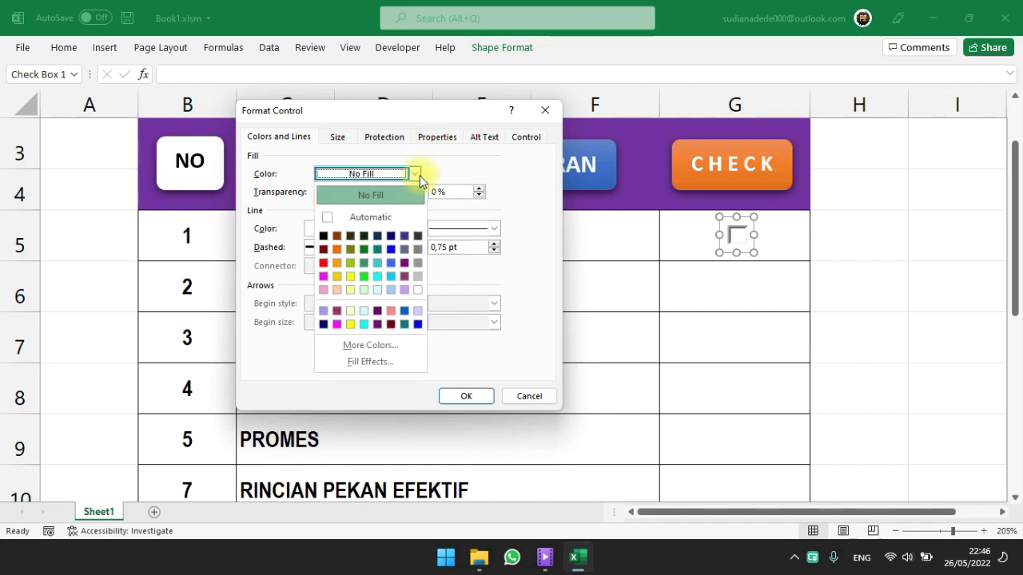
pyautogui.click(337, 250)
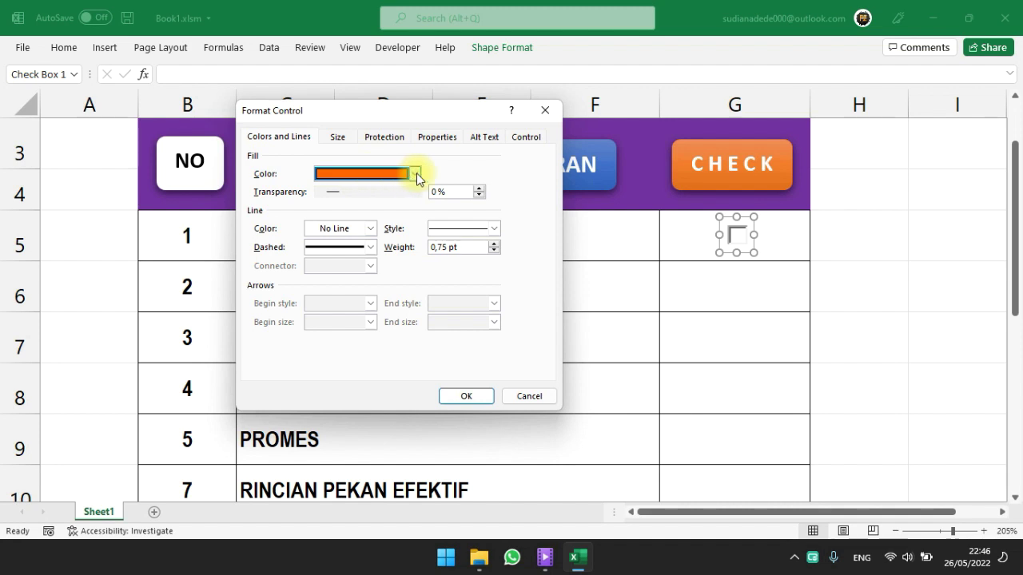
# Step: Give the checkbox a black 0.75 pt outline and apply the formatting
pyautogui.click(372, 227)
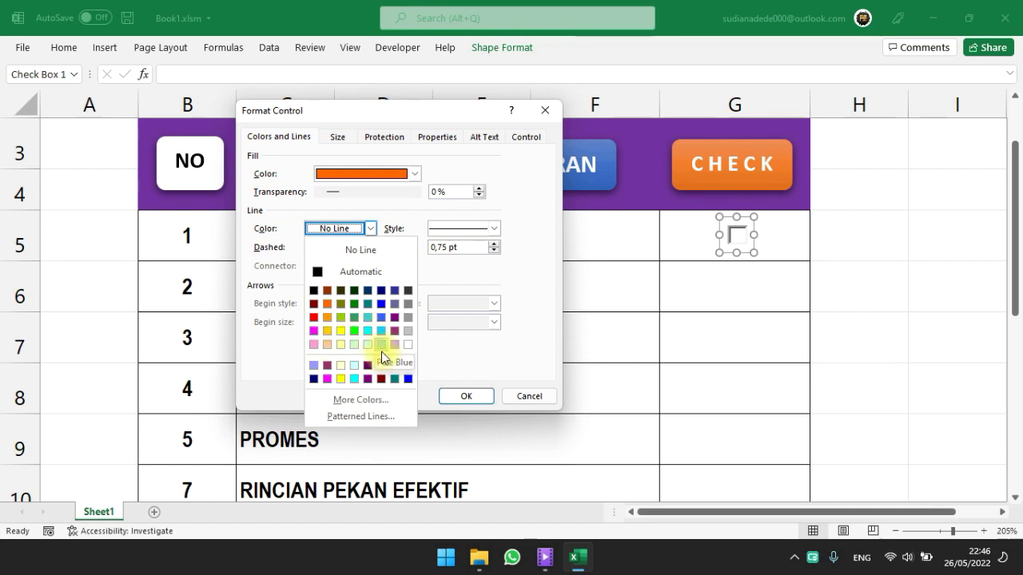
pyautogui.click(314, 291)
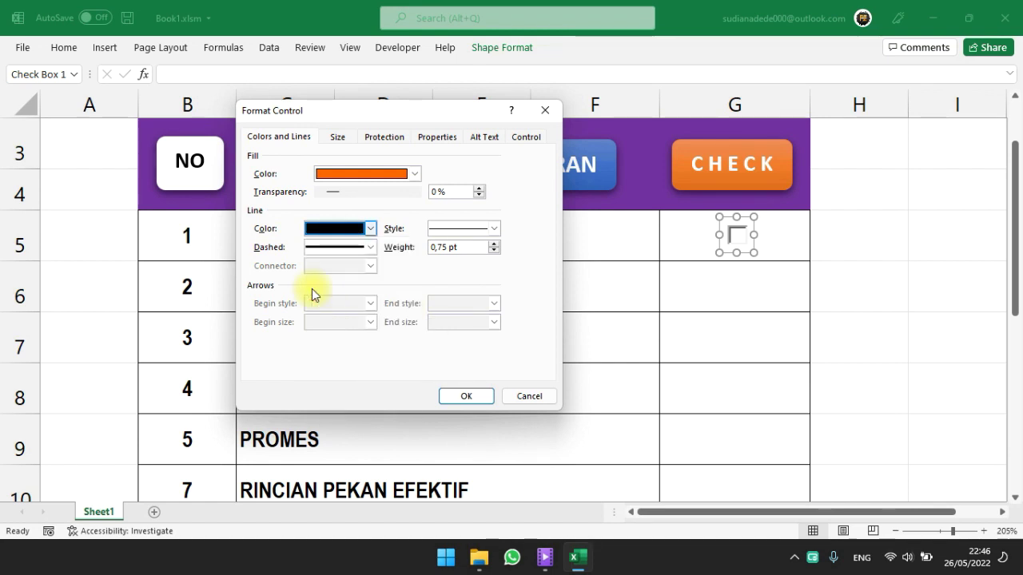
pyautogui.click(371, 249)
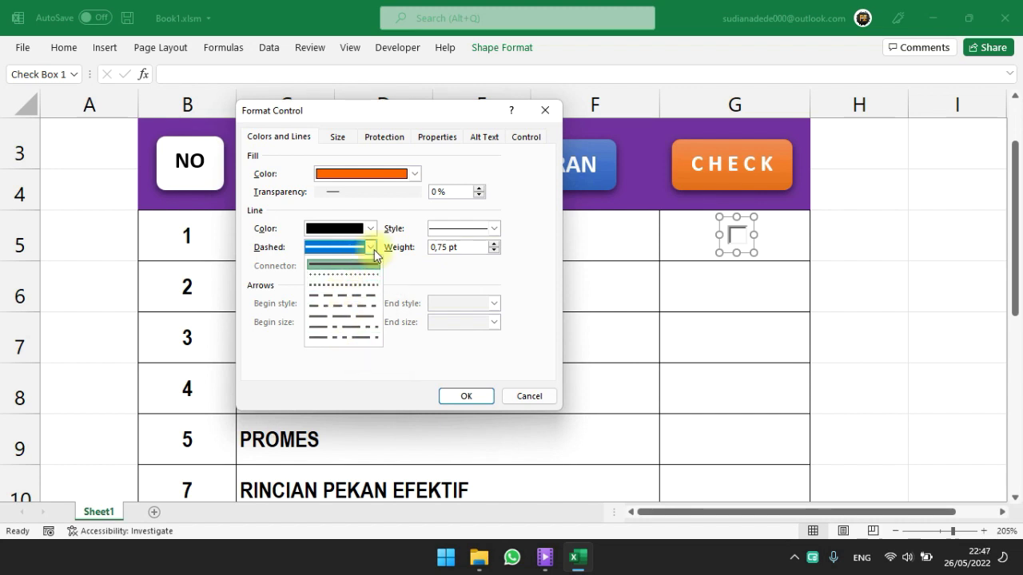
pyautogui.click(496, 232)
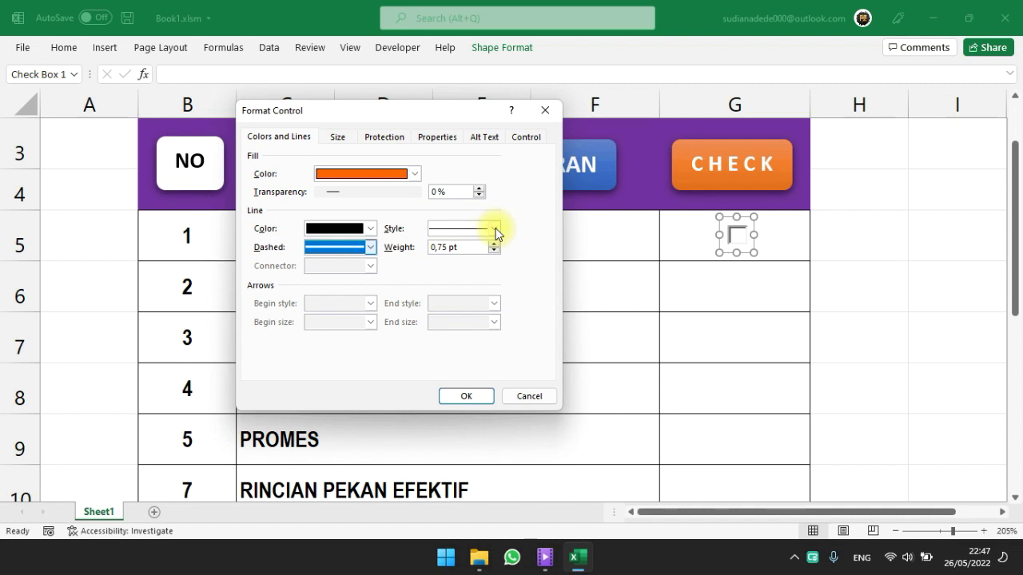
pyautogui.click(495, 231)
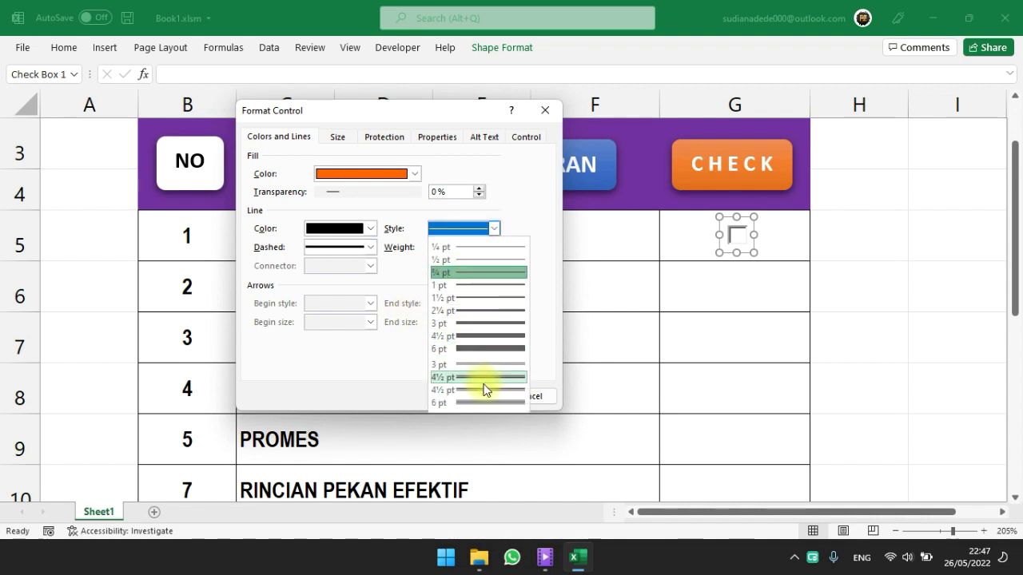
pyautogui.click(497, 231)
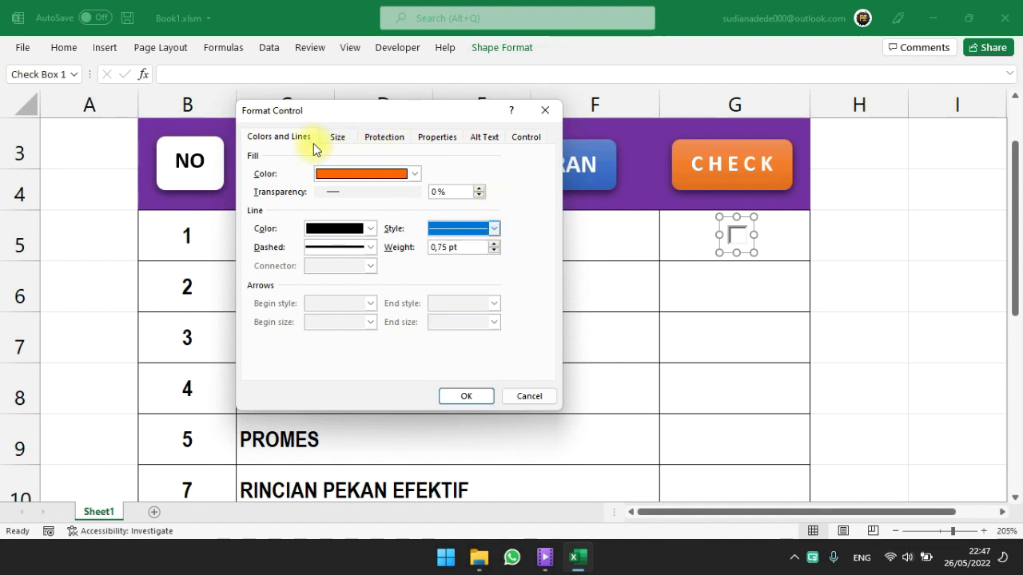
pyautogui.click(466, 398)
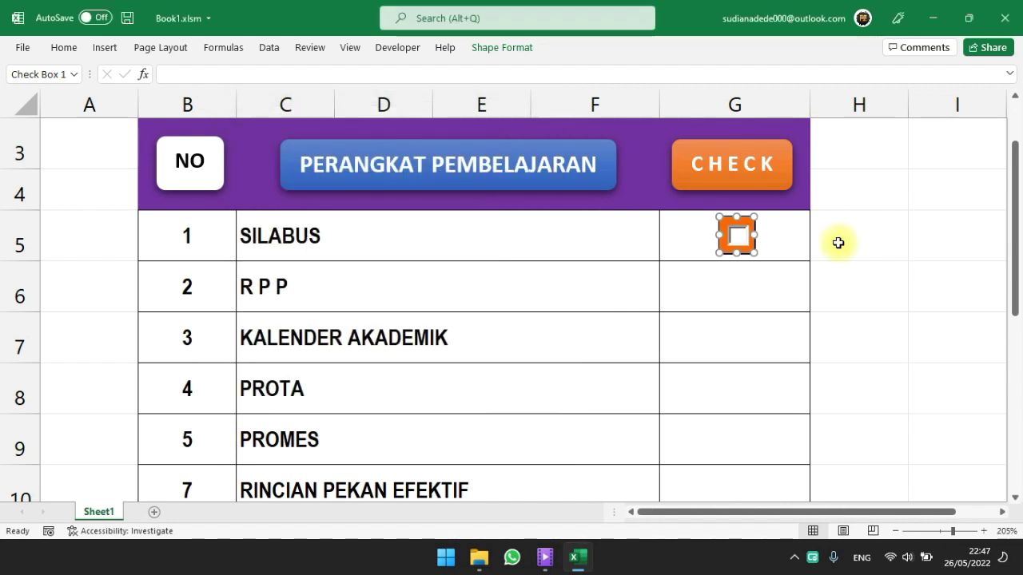
# Step: Widen the orange G5 checkbox slightly
pyautogui.click(865, 243)
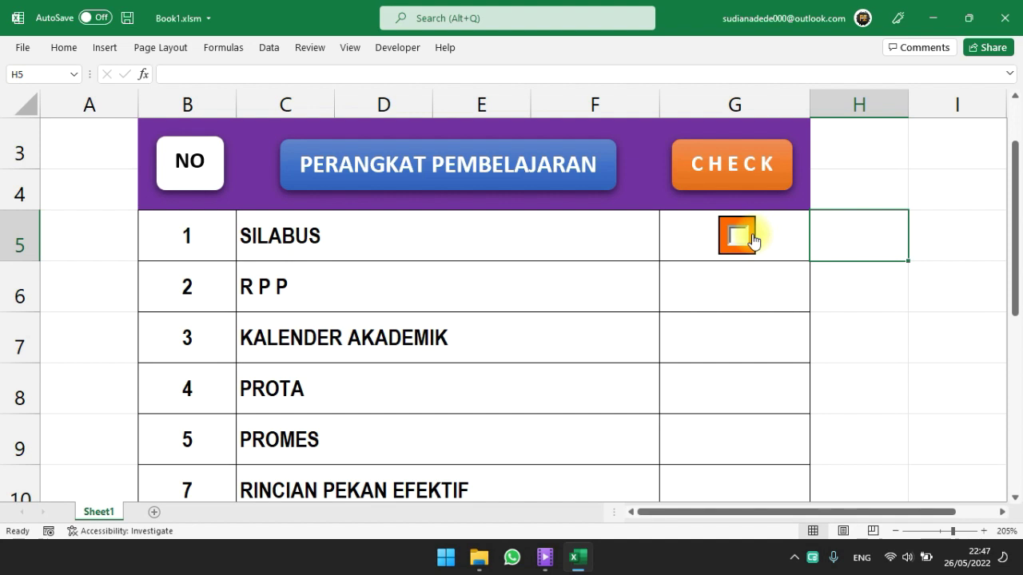
pyautogui.keyDown('ctrl'); pyautogui.scroll(3, 754, 240); pyautogui.keyUp('ctrl')
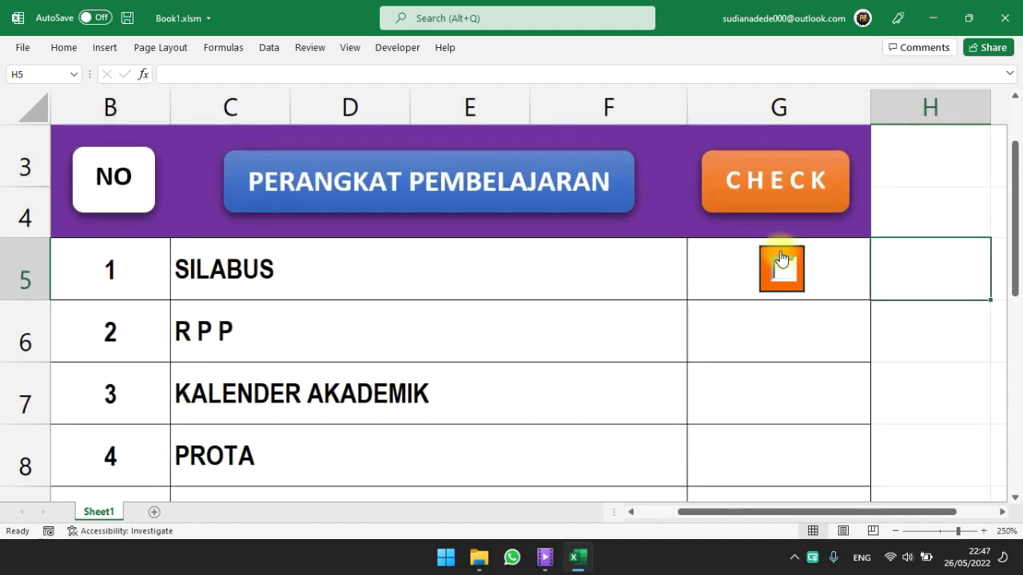
pyautogui.keyDown('ctrl'); pyautogui.click(781, 258); pyautogui.keyUp('ctrl')
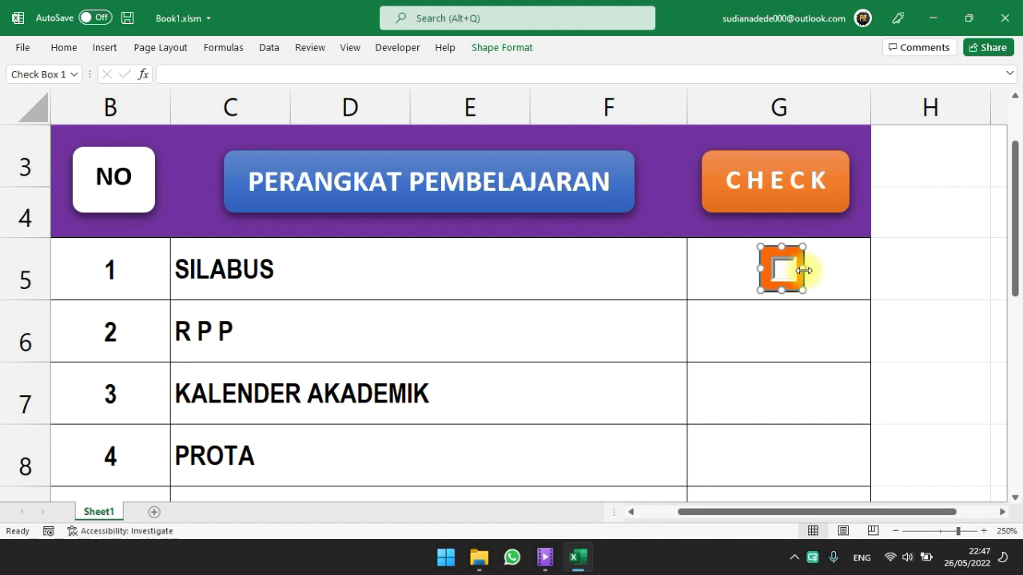
pyautogui.moveTo(804, 272); pyautogui.dragTo(808, 273)
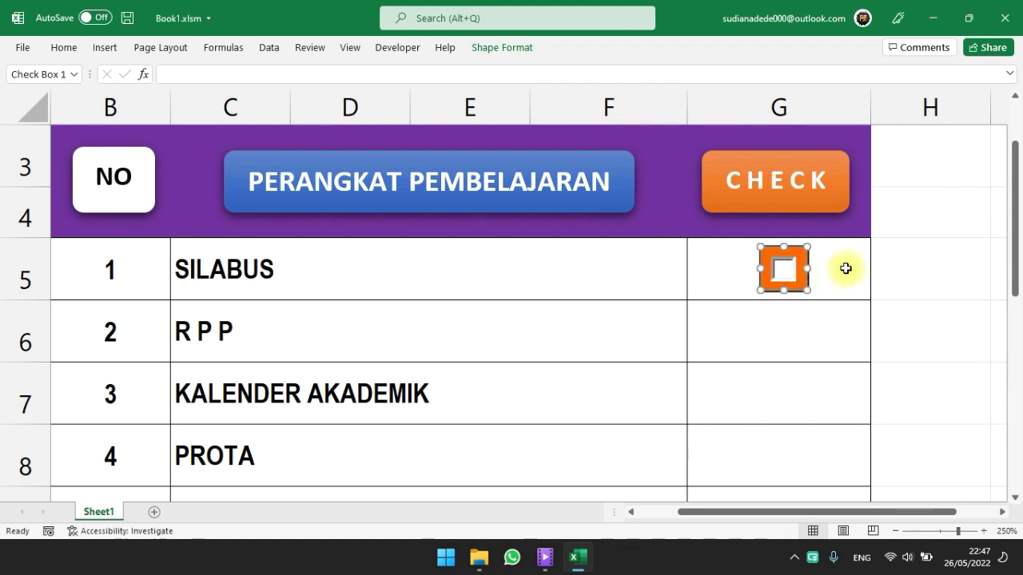
pyautogui.click(845, 267)
# Step: Test the orange checkbox by ticking and unticking it, leaving it unticked
pyautogui.click(787, 273)
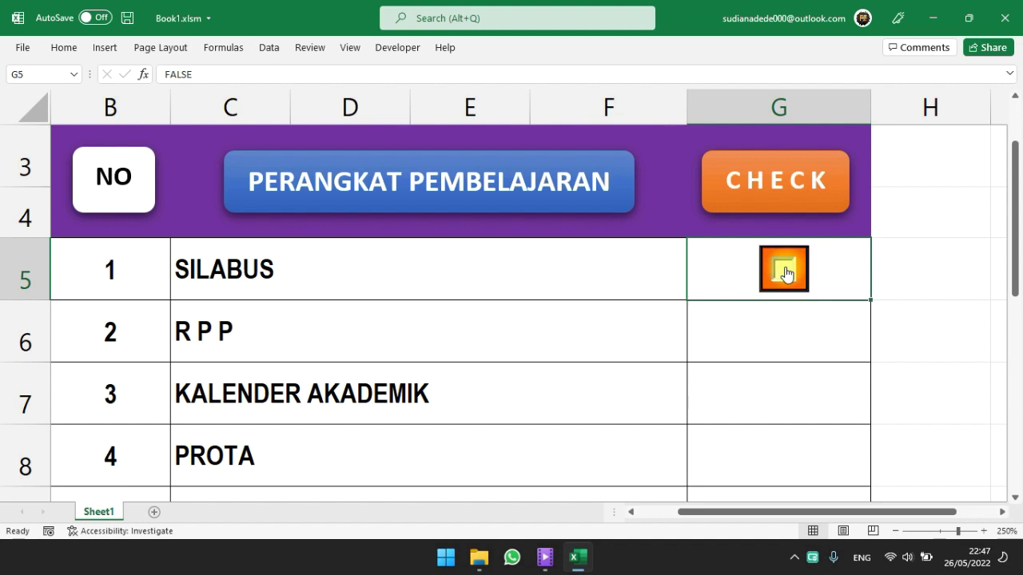
pyautogui.click(786, 273)
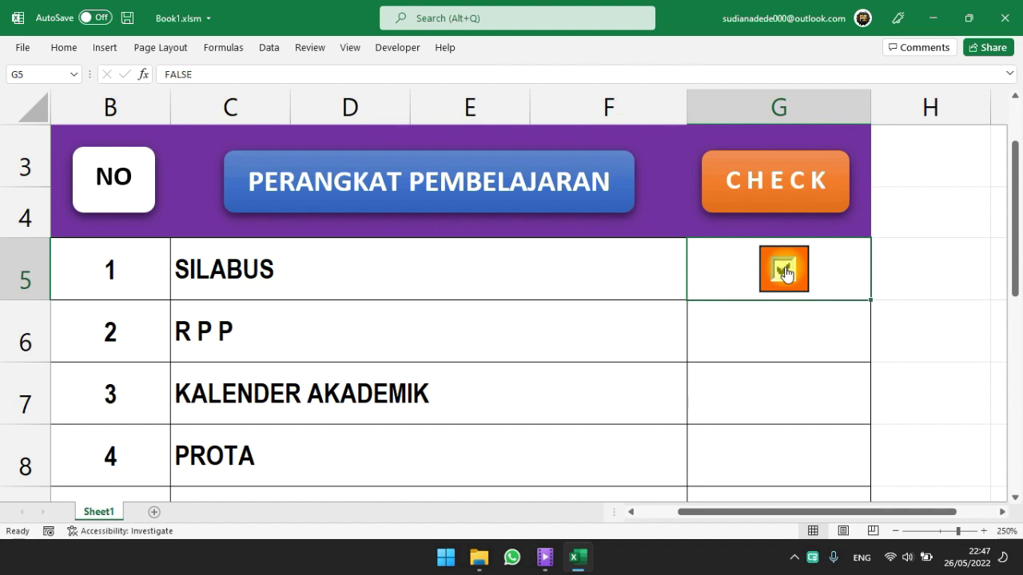
pyautogui.click(785, 273)
pyautogui.scroll(-5, 779, 271)
pyautogui.click(743, 209)
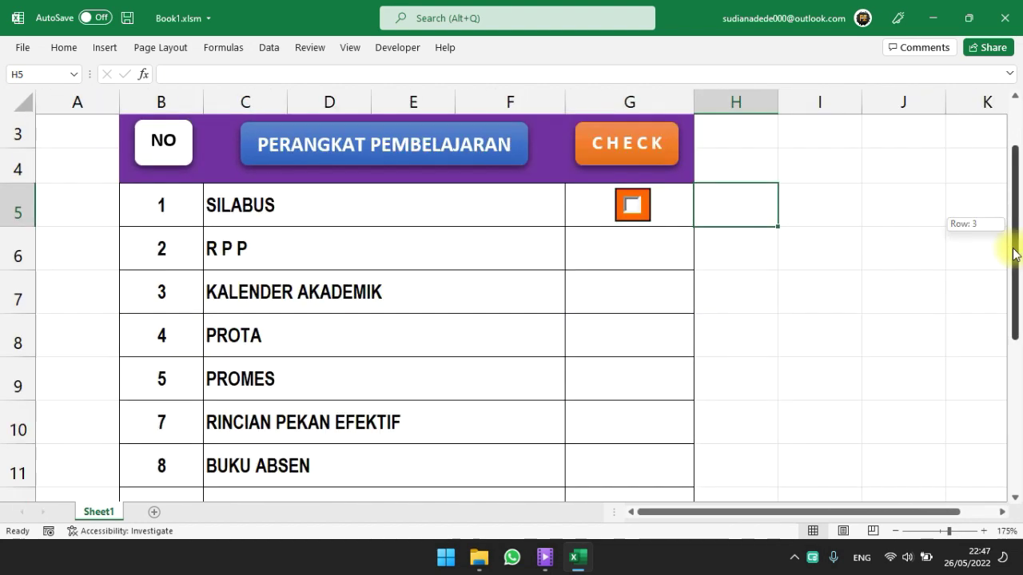
pyautogui.moveTo(1013, 254); pyautogui.dragTo(1012, 227)
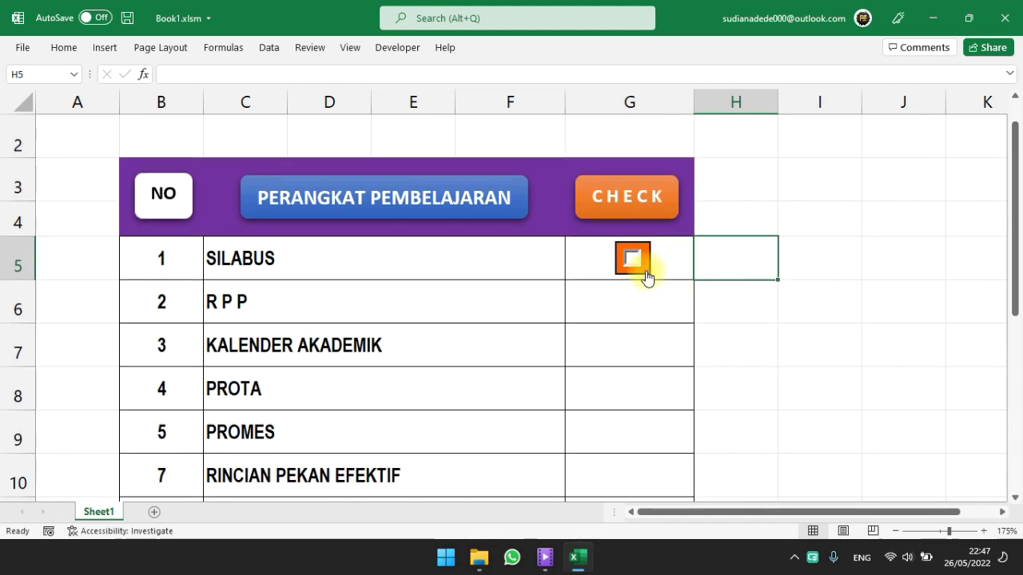
# Step: Ctrl+drag copies of the orange G5 checkbox into G6 through G15, down to MEDIA
pyautogui.keyDown('ctrl'); pyautogui.click(646, 276); pyautogui.keyUp('ctrl')
pyautogui.scroll(-1, 582, 223)
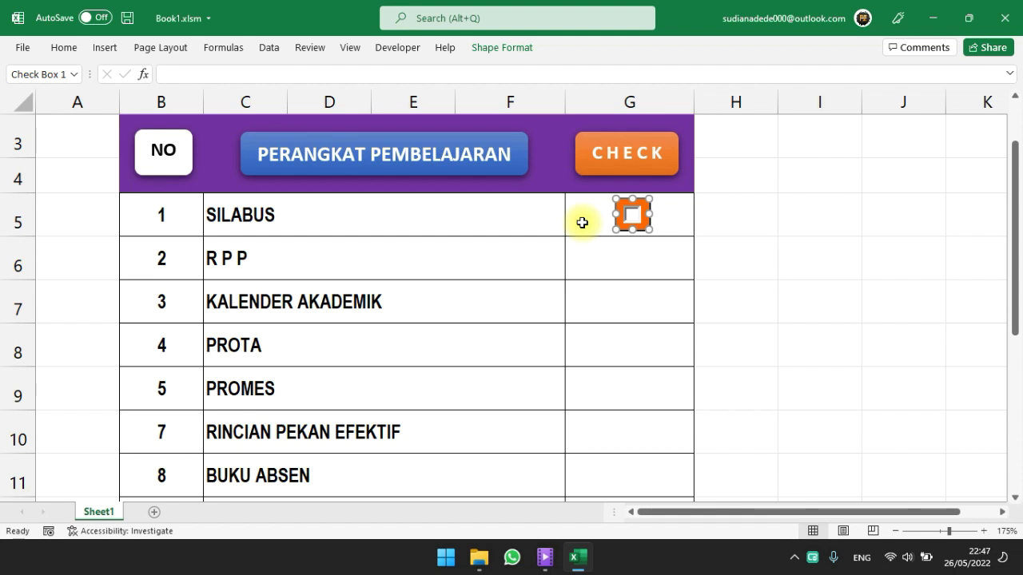
pyautogui.click(643, 221)
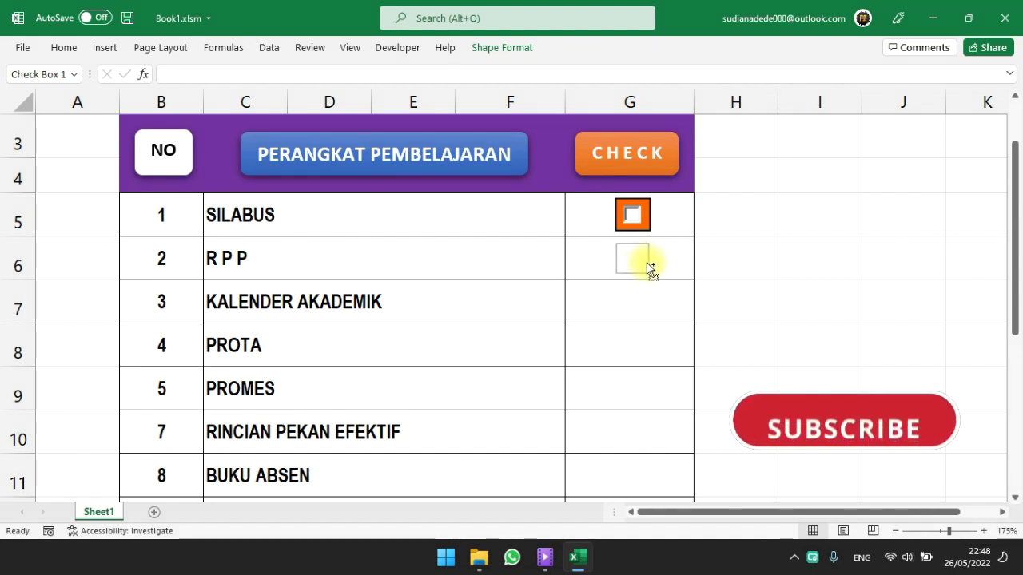
pyautogui.moveTo(649, 269); pyautogui.dragTo(642, 441)
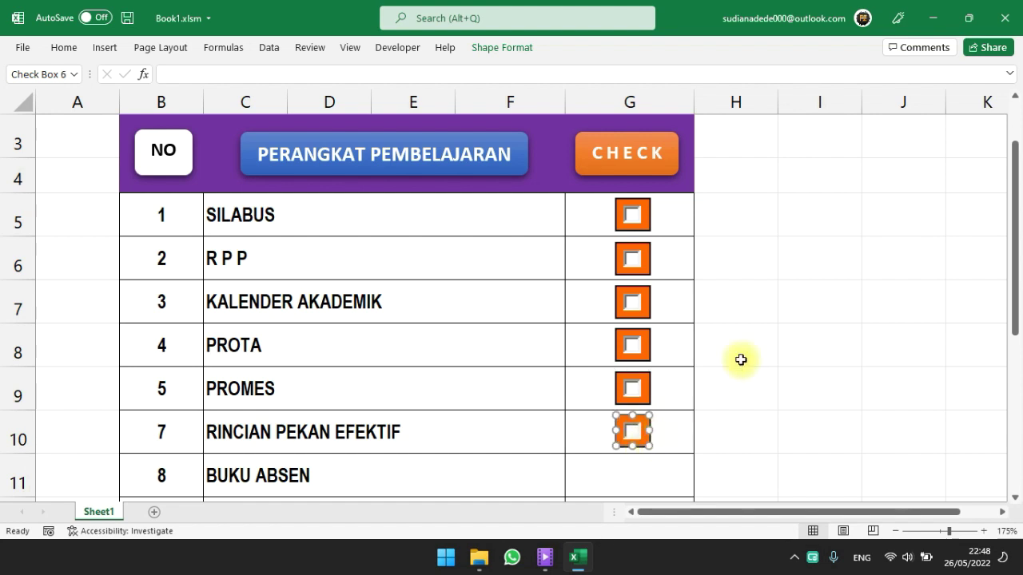
pyautogui.moveTo(1018, 280); pyautogui.dragTo(998, 374)
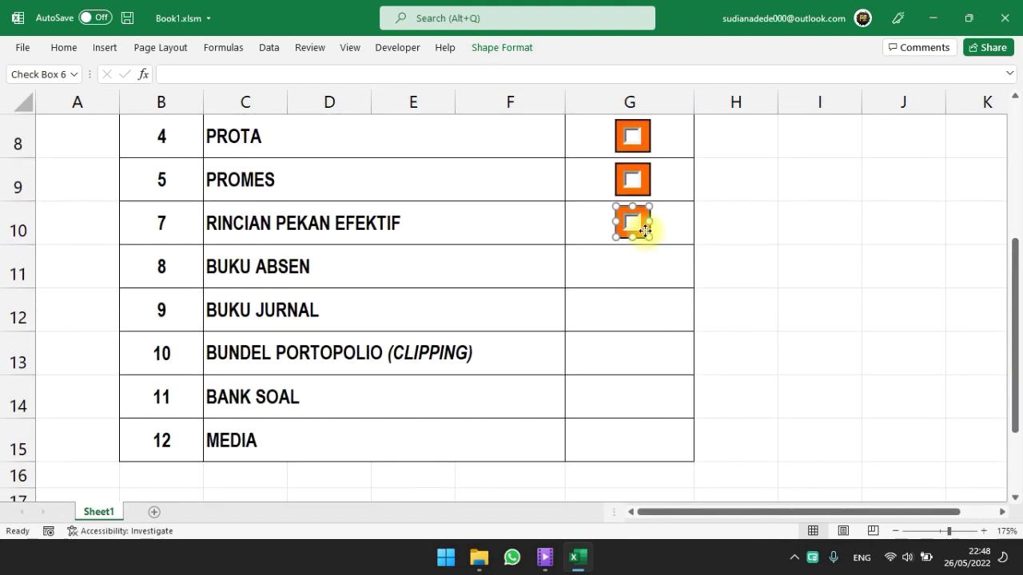
pyautogui.moveTo(645, 231); pyautogui.dragTo(644, 371)
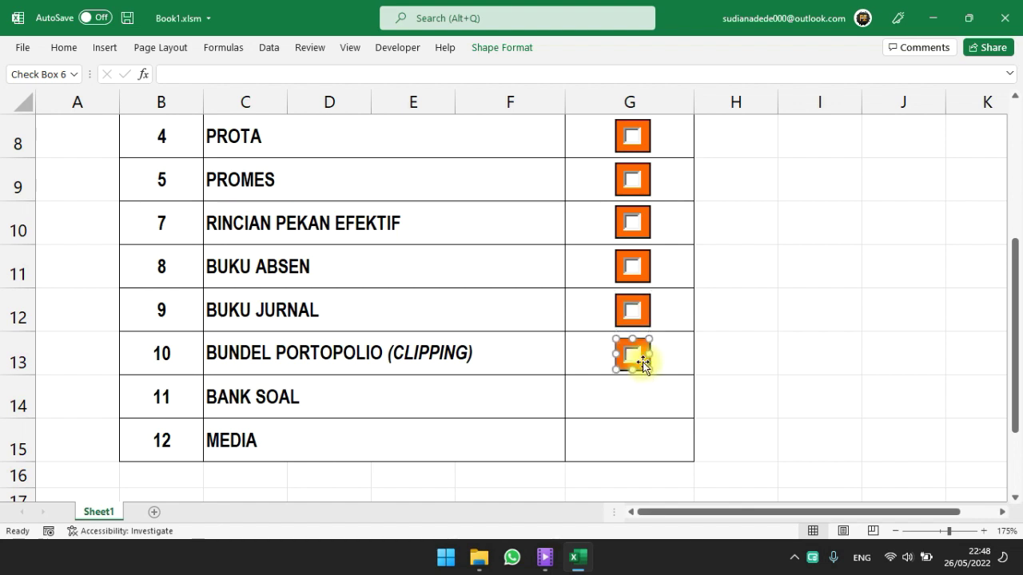
pyautogui.moveTo(642, 362); pyautogui.dragTo(645, 398)
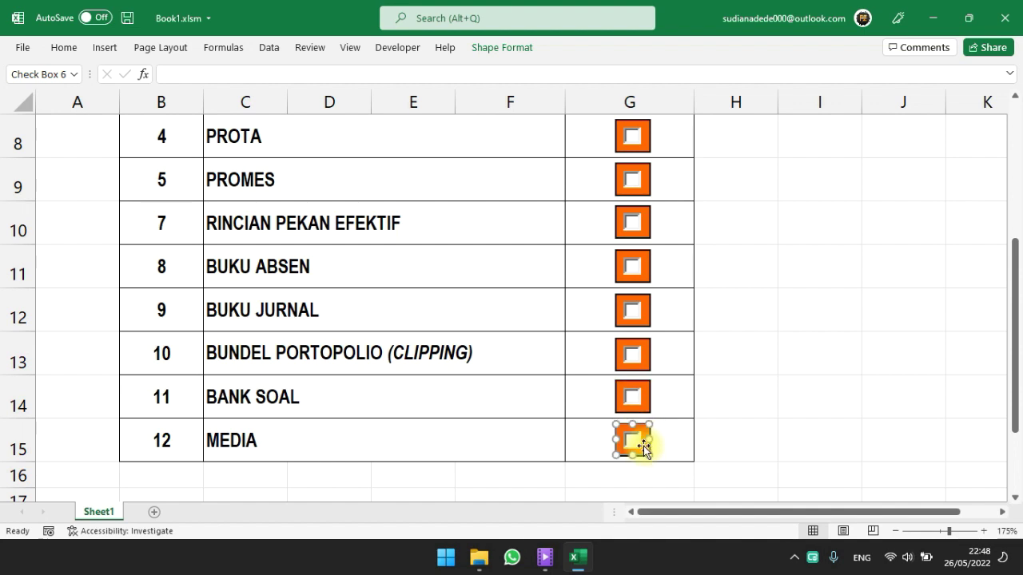
pyautogui.click(767, 315)
pyautogui.scroll(2, 779, 333)
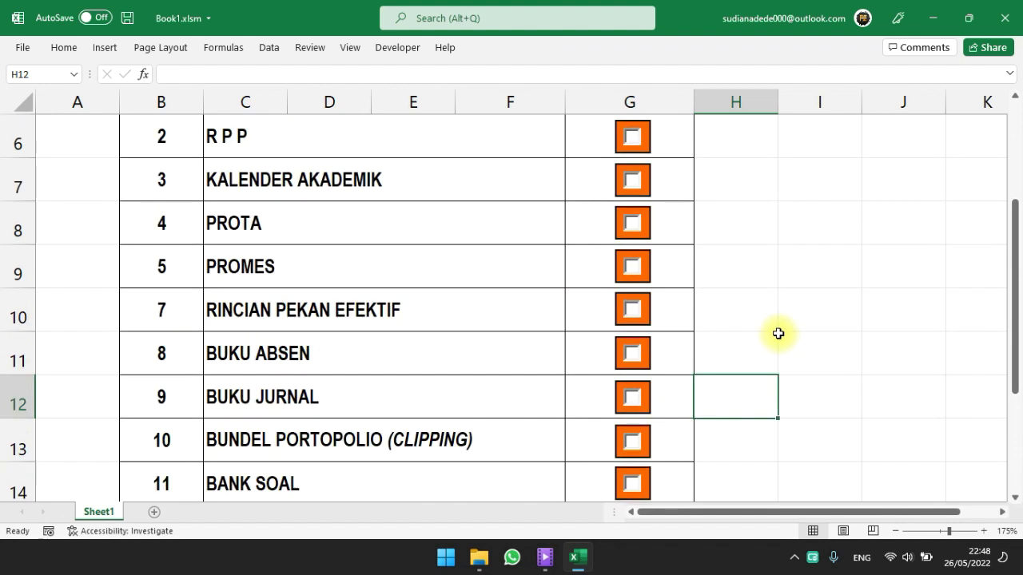
pyautogui.keyDown('ctrl'); pyautogui.scroll(-4, 778, 334); pyautogui.keyUp('ctrl')
# Step: Toggle the R P P, KALENDER AKADEMIK, PROTA and PROMES checkboxes, and tick BUKU ABSEN
pyautogui.click(579, 232)
pyautogui.click(613, 178)
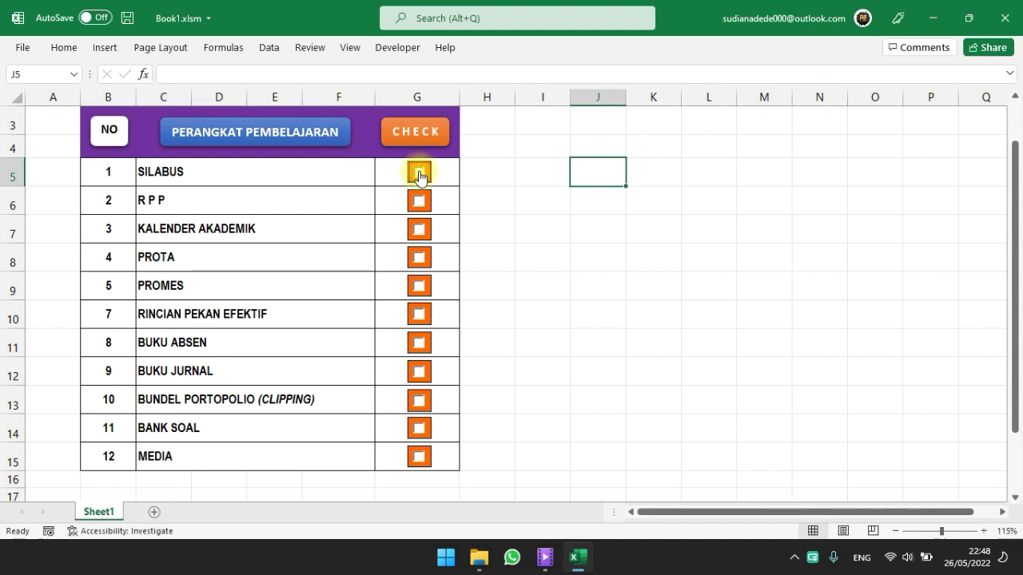
pyautogui.click(419, 201)
pyautogui.click(422, 233)
pyautogui.click(421, 259)
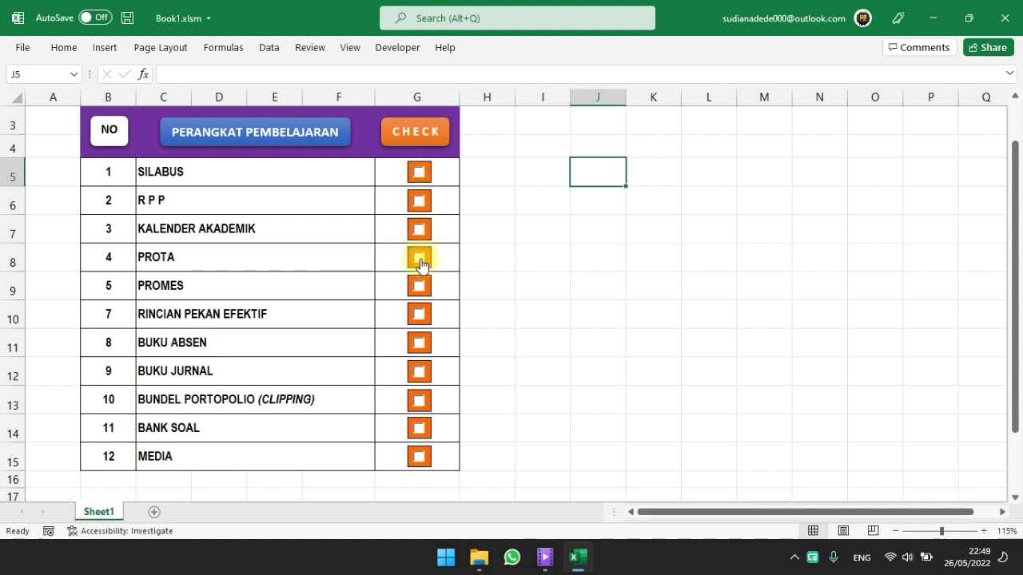
pyautogui.click(420, 286)
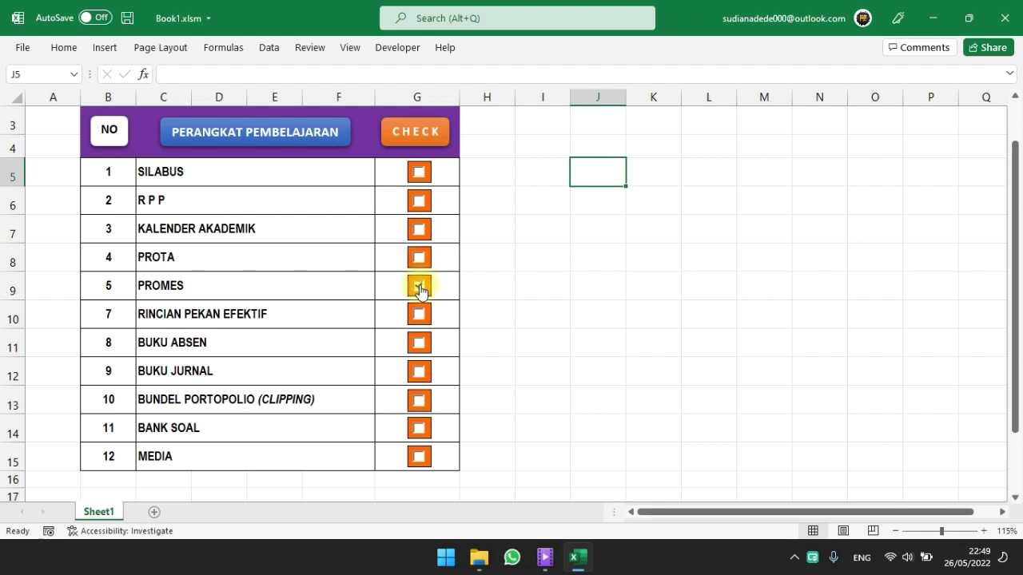
pyautogui.click(421, 315)
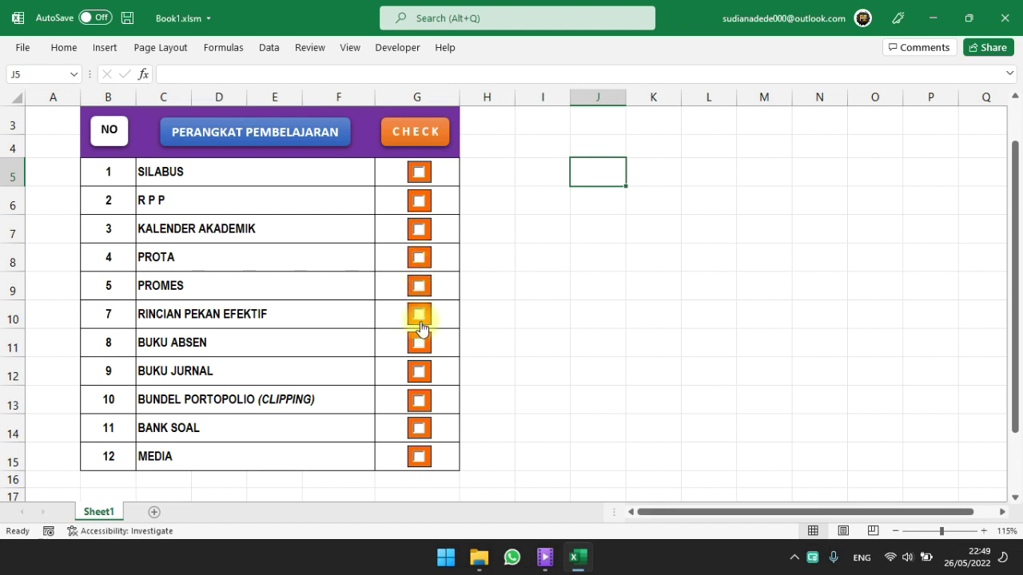
pyautogui.click(419, 343)
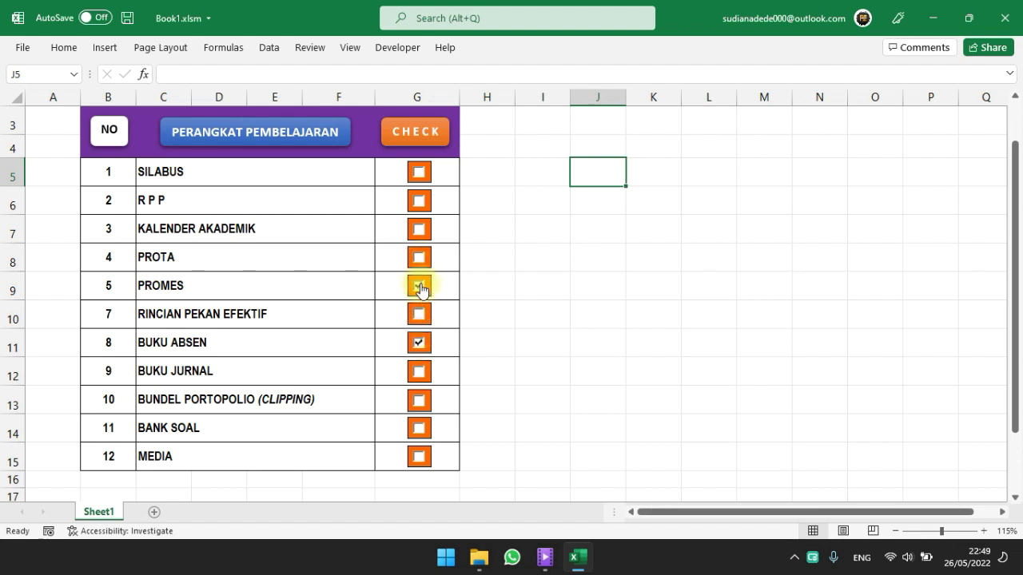
# Step: Tick PROTA, R P P, BUKU JURNAL, BUNDEL PORTOPOLIO, BANK SOAL and SILABUS
pyautogui.click(421, 258)
pyautogui.click(421, 202)
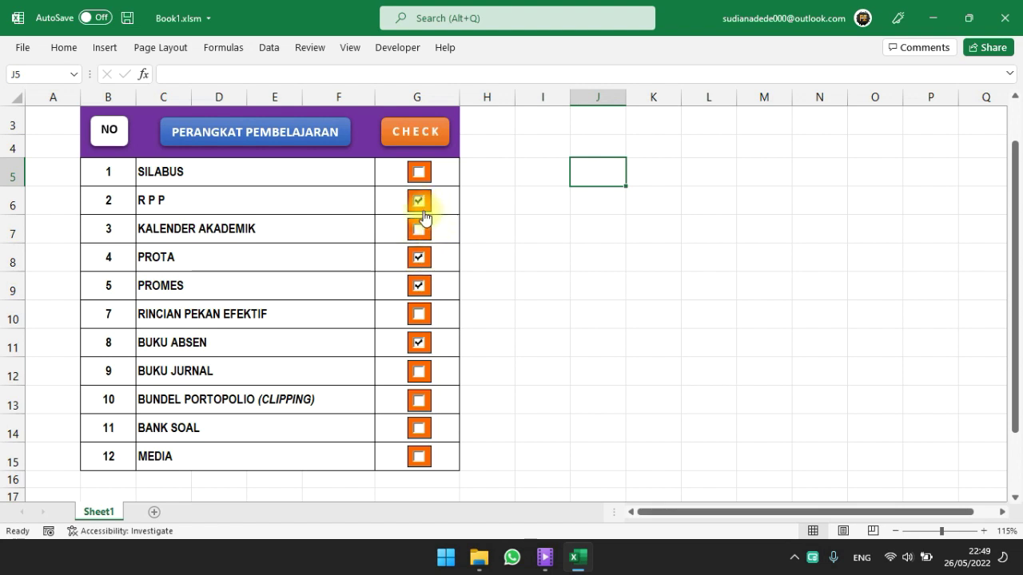
pyautogui.click(420, 372)
pyautogui.click(420, 400)
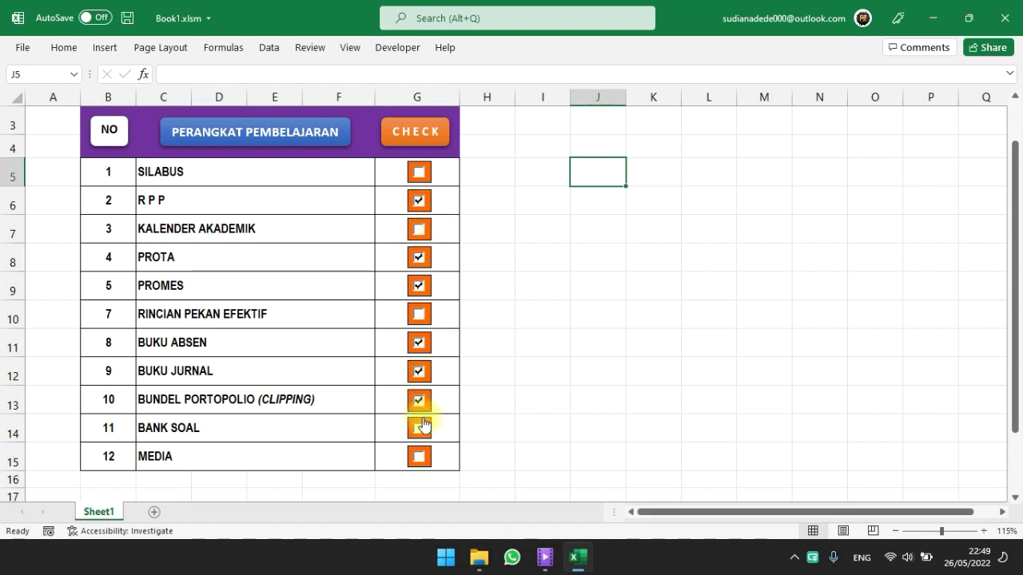
pyautogui.click(422, 427)
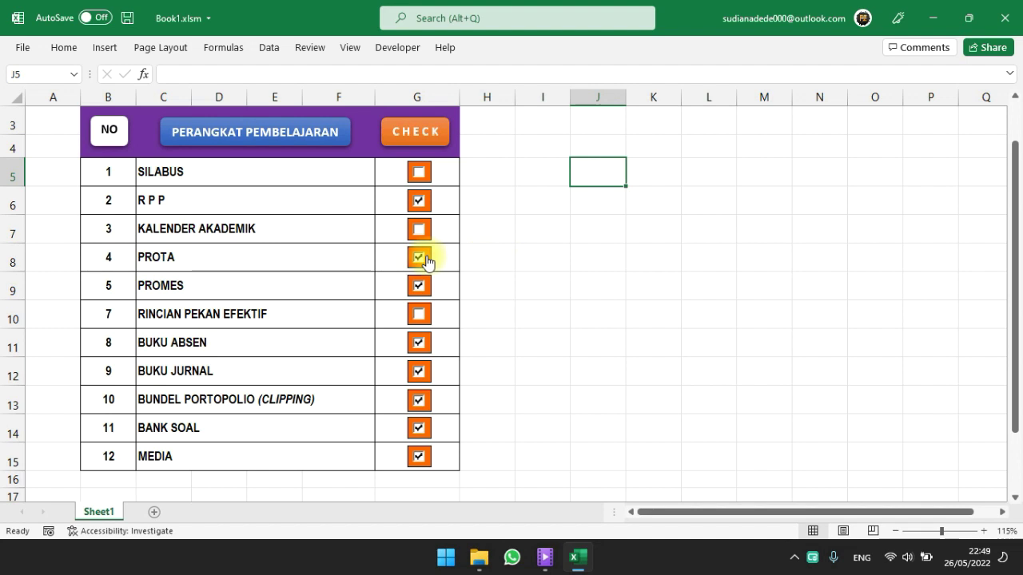
pyautogui.click(419, 172)
pyautogui.click(491, 170)
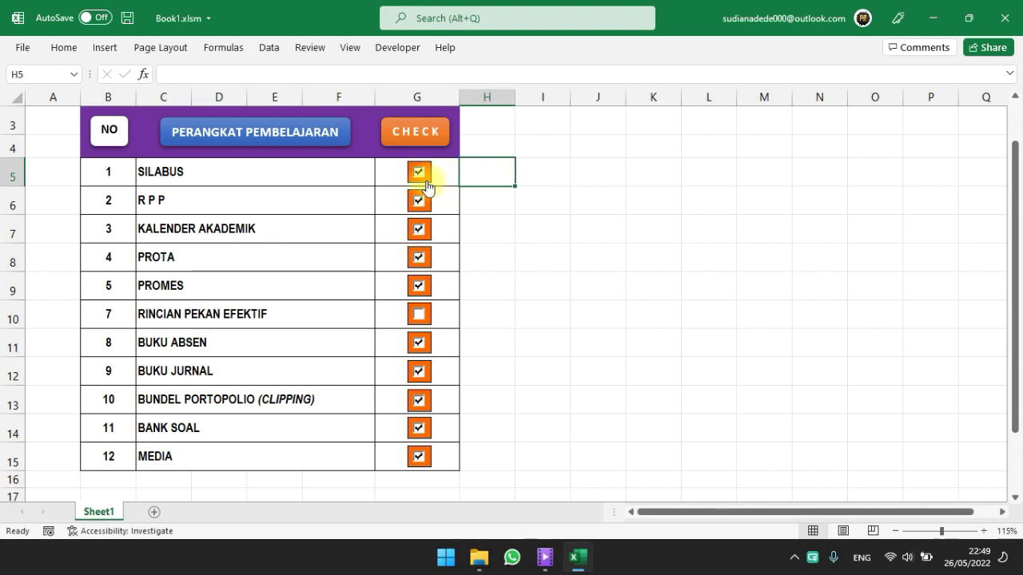
pyautogui.keyDown('ctrl'); pyautogui.scroll(3, 395, 171); pyautogui.keyUp('ctrl')
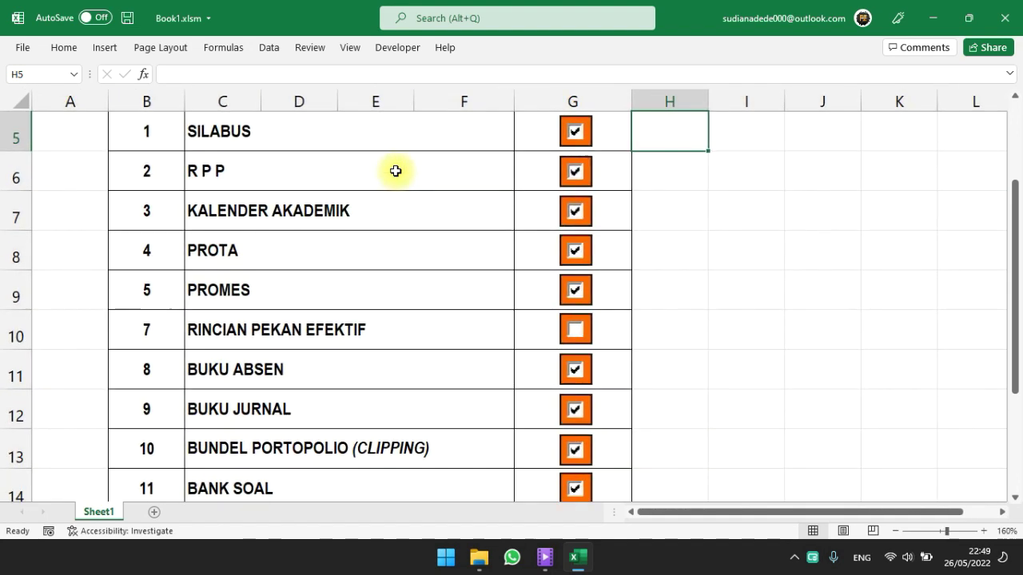
pyautogui.scroll(1, 612, 254)
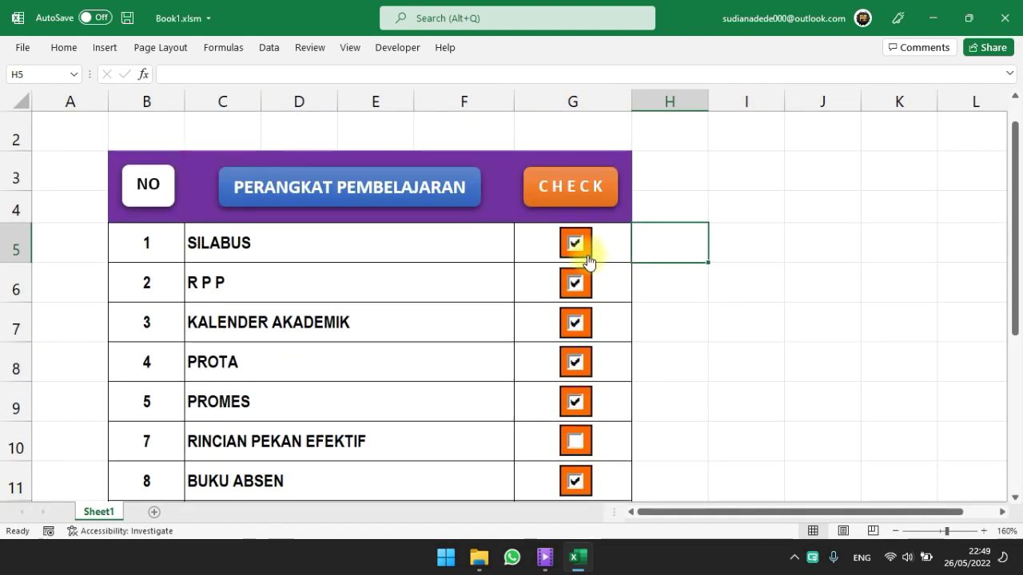
# Step: Give the SILABUS checkbox No Fill and an orange outline in Format Control's Colors and Lines
pyautogui.keyDown('ctrl'); pyautogui.click(588, 249); pyautogui.keyUp('ctrl')
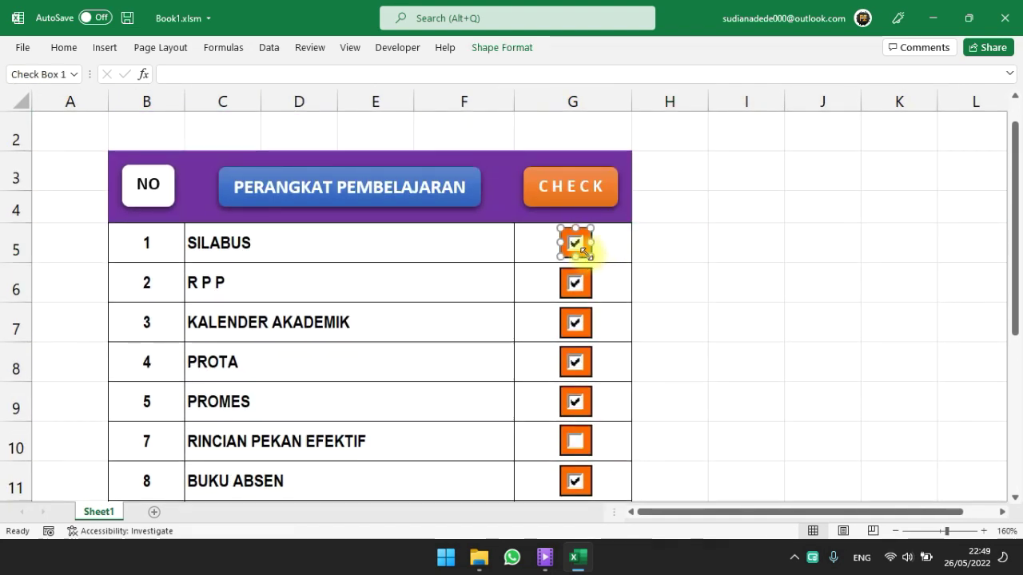
pyautogui.click(397, 47)
pyautogui.click(430, 72)
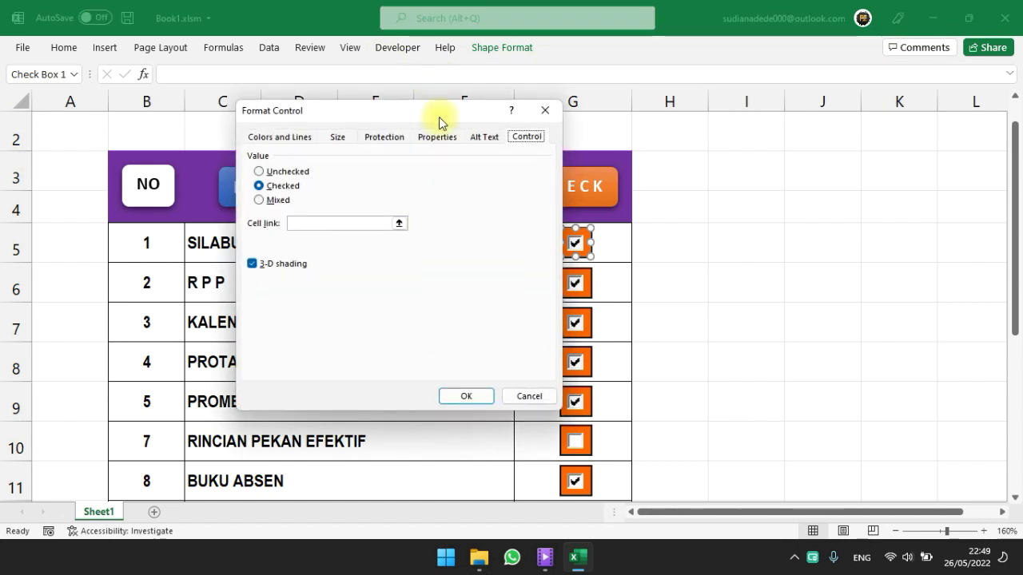
pyautogui.moveTo(311, 116); pyautogui.dragTo(251, 100)
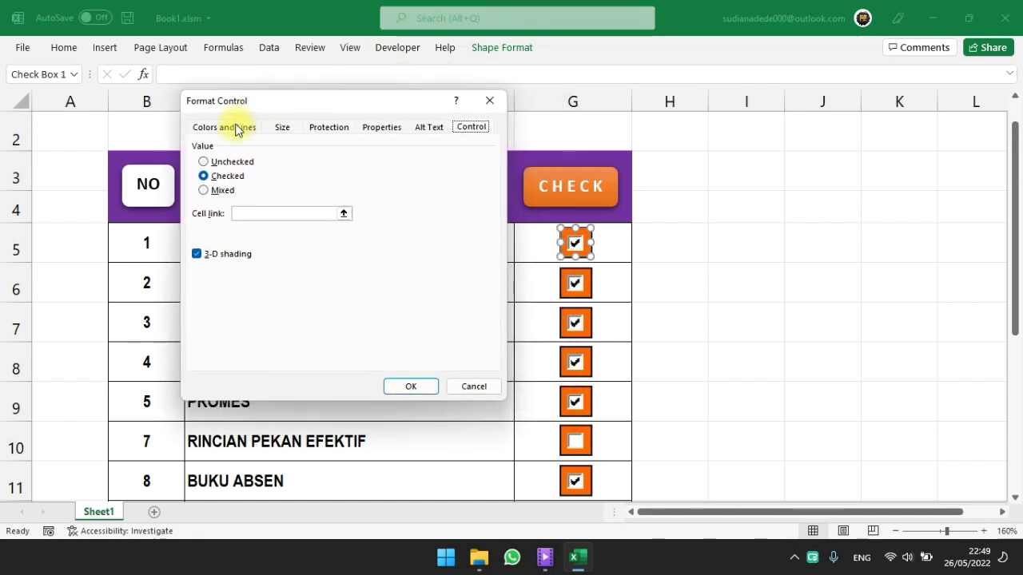
pyautogui.click(238, 126)
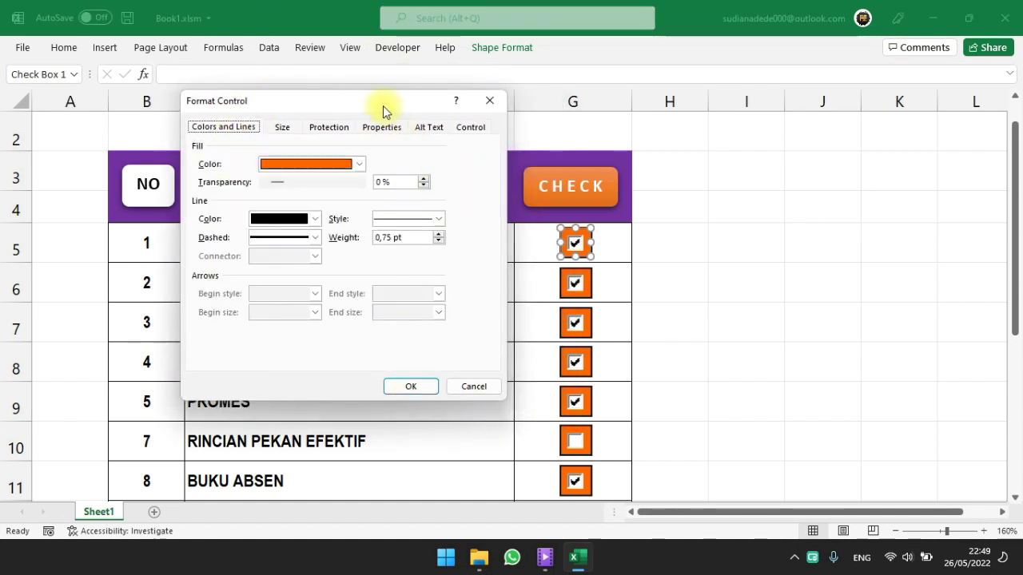
pyautogui.moveTo(383, 105); pyautogui.dragTo(333, 98)
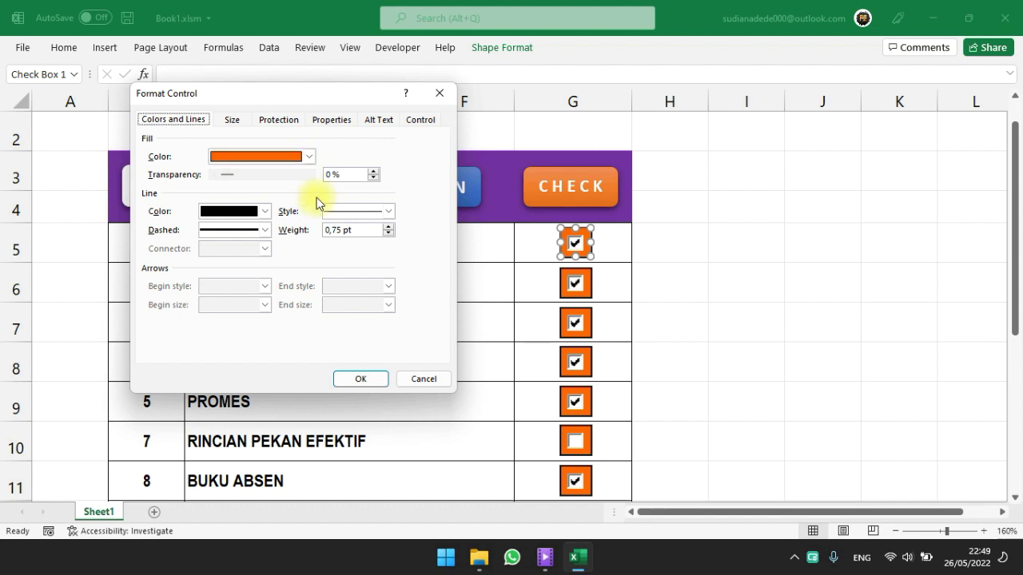
pyautogui.click(311, 157)
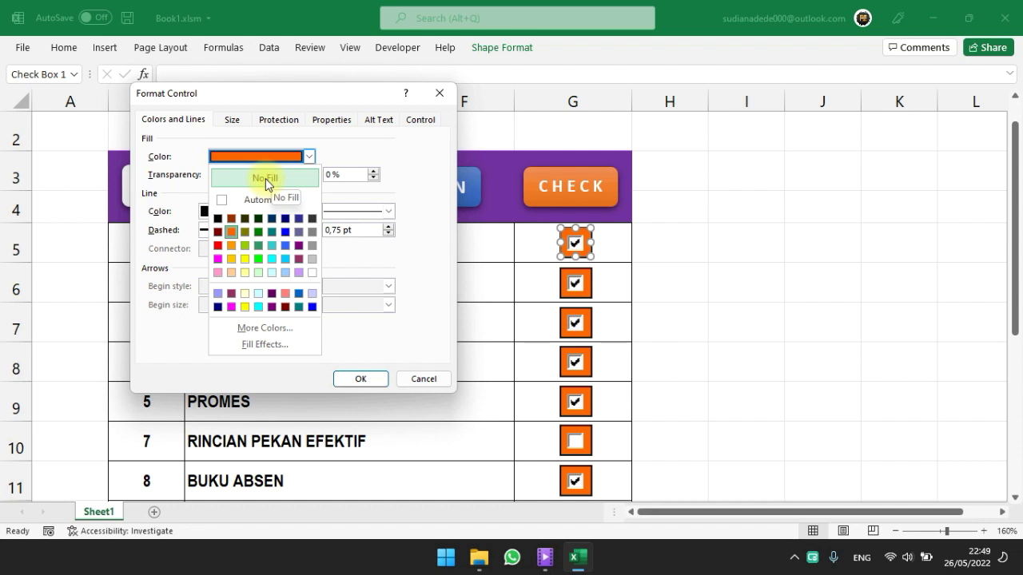
pyautogui.click(265, 178)
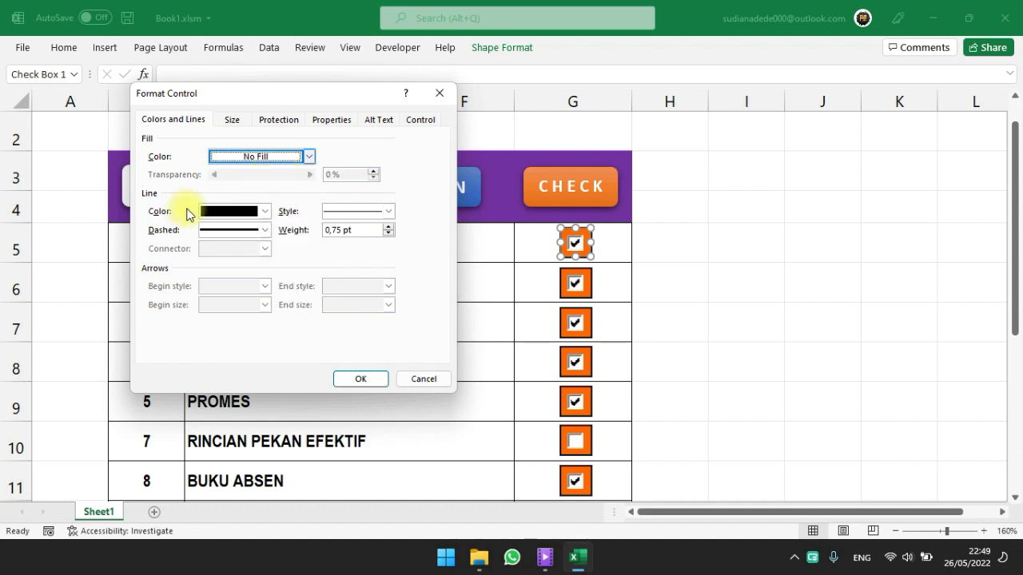
pyautogui.click(267, 213)
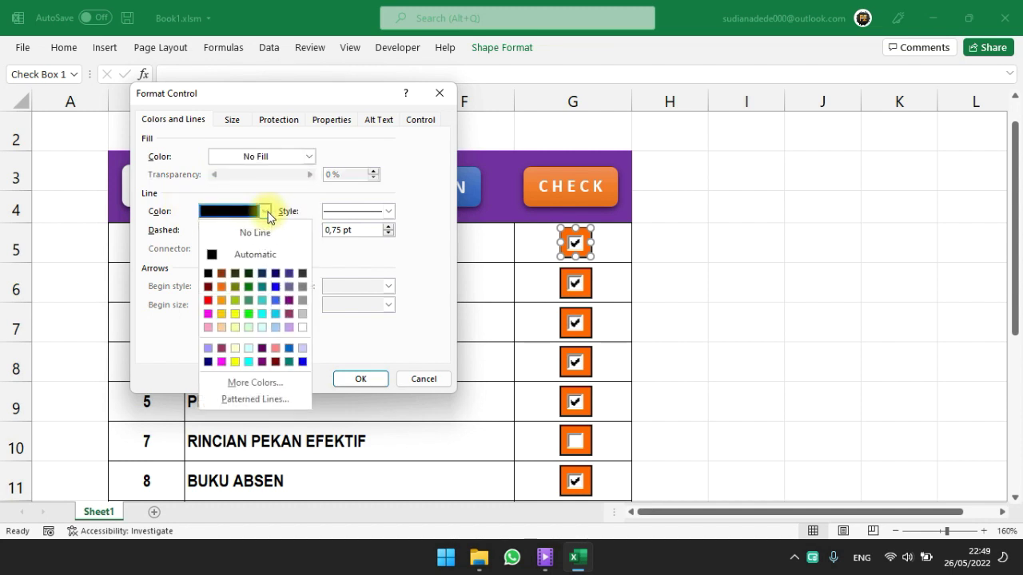
pyautogui.click(221, 287)
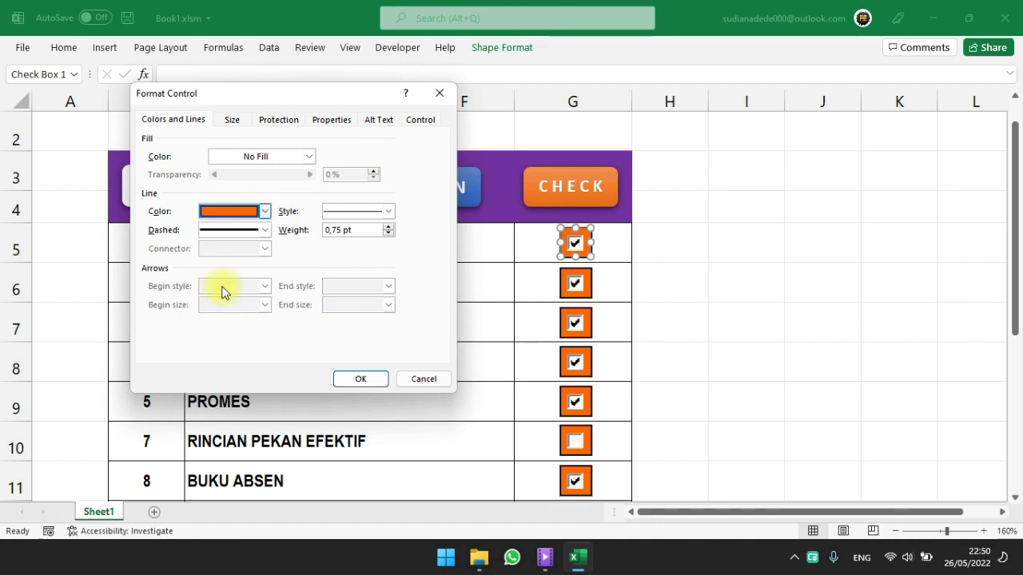
pyautogui.click(360, 380)
# Step: Untick the SILABUS checkbox and scroll to review the checklist
pyautogui.click(725, 270)
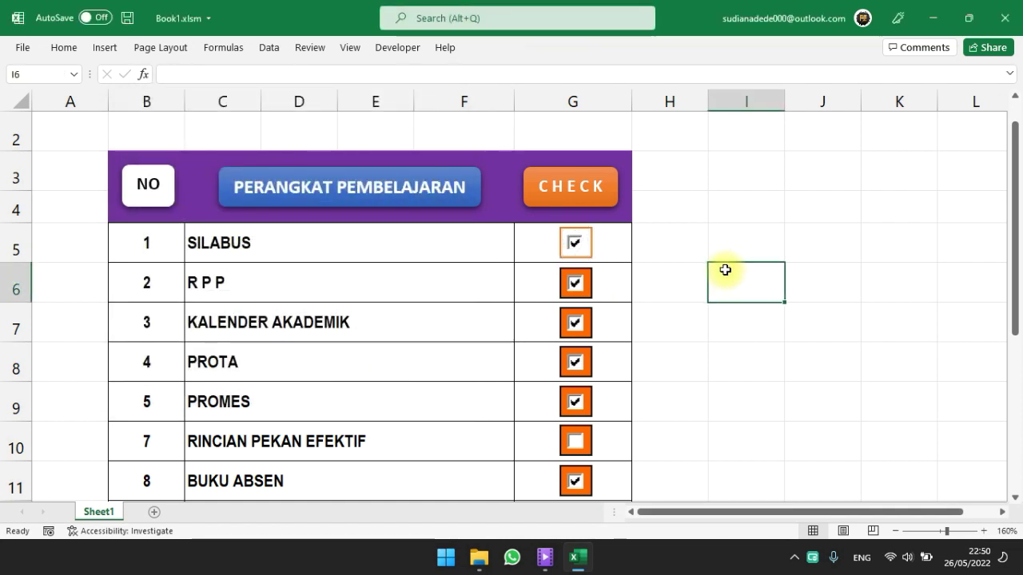
pyautogui.click(576, 243)
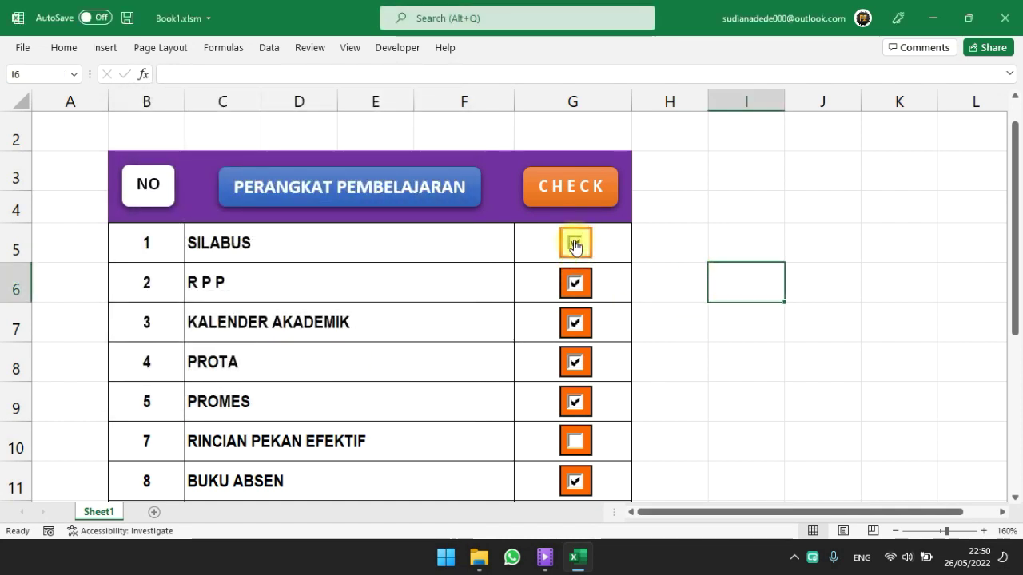
pyautogui.click(698, 239)
pyautogui.scroll(-1, 579, 266)
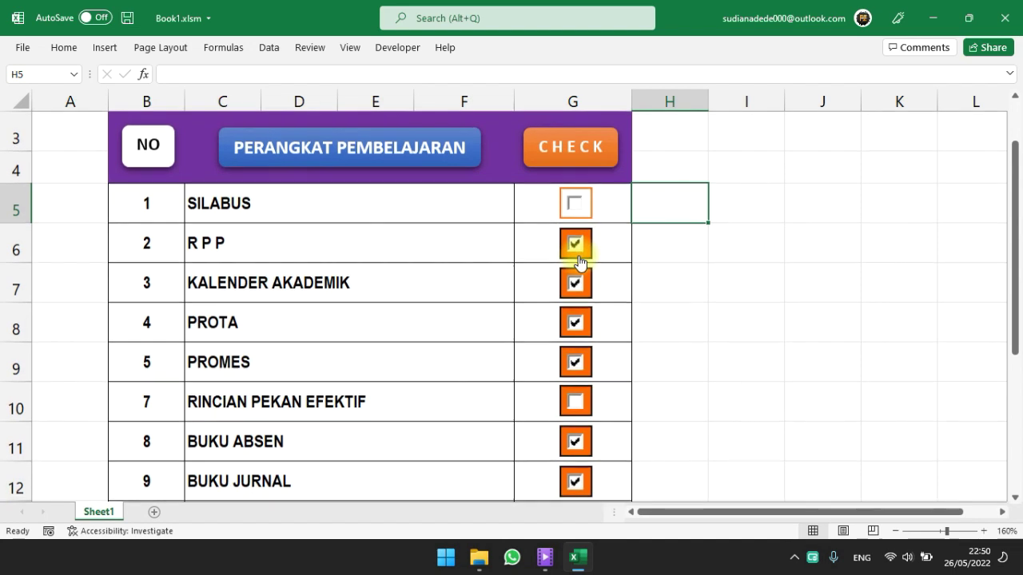
pyautogui.scroll(-1, 592, 258)
pyautogui.scroll(1, 593, 259)
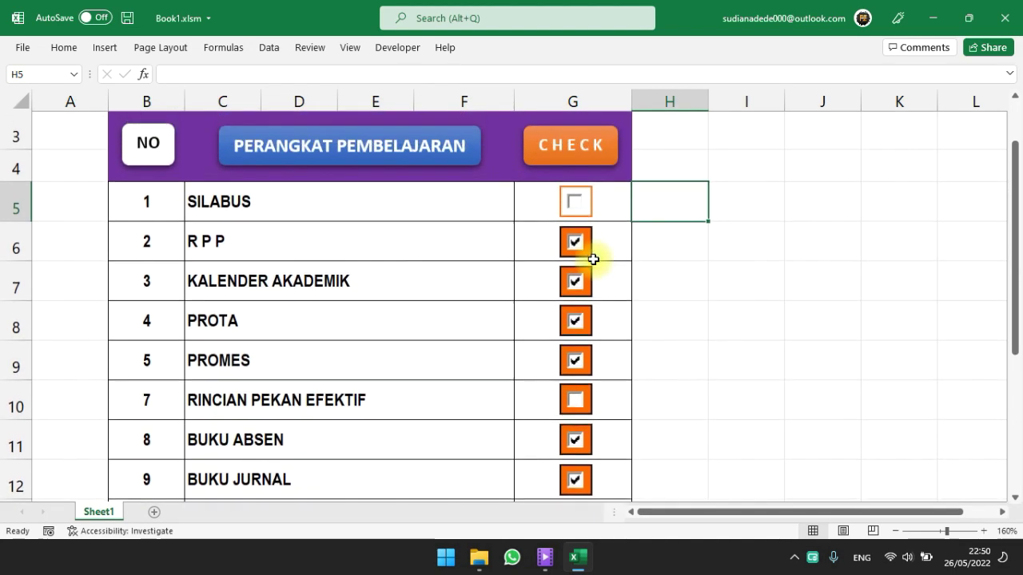
pyautogui.scroll(1, 593, 260)
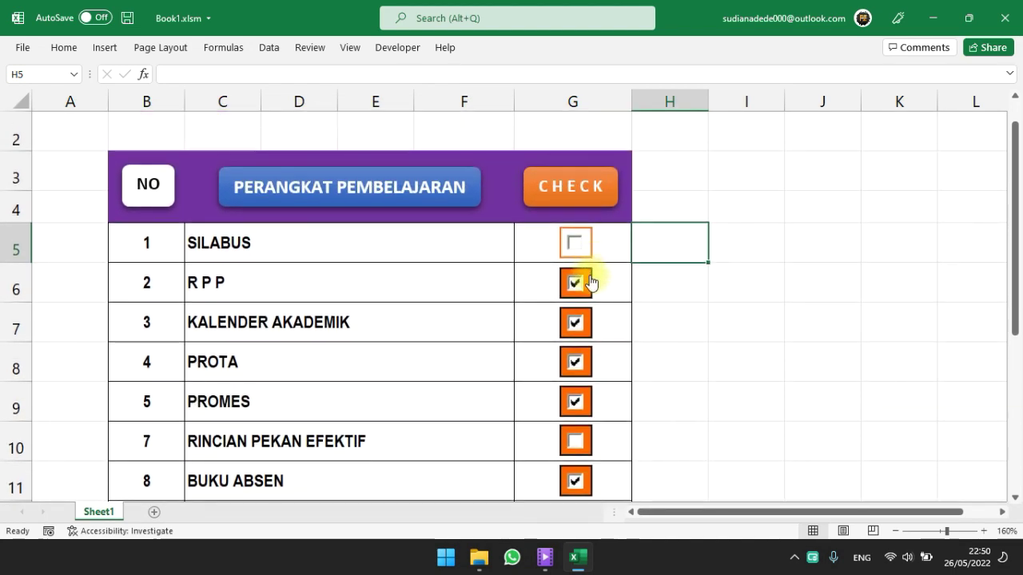
# Step: Set the R P P checkbox to No Fill and No Line, then untick it
pyautogui.keyDown('ctrl'); pyautogui.click(591, 282); pyautogui.keyUp('ctrl')
pyautogui.click(380, 49)
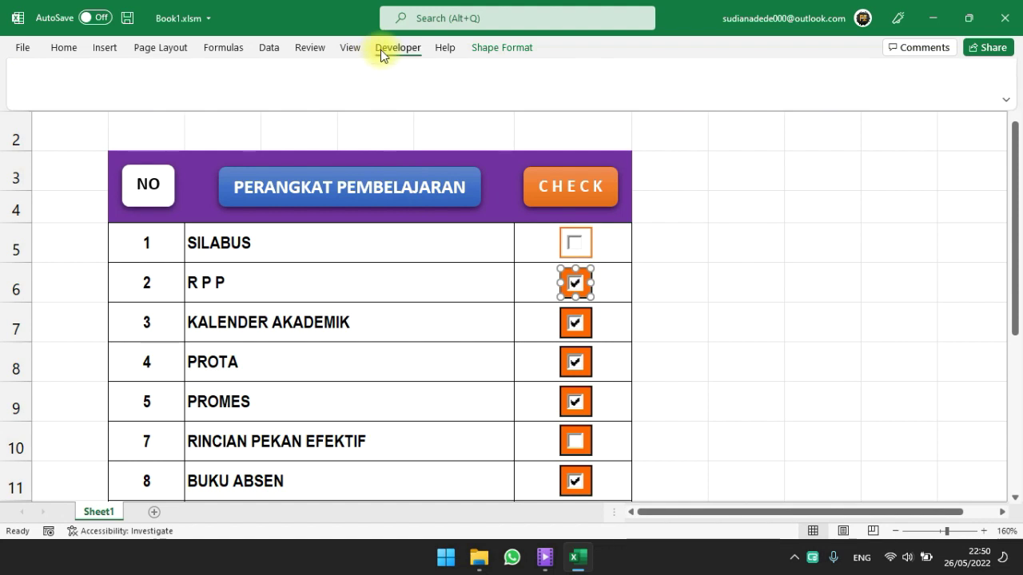
pyautogui.click(409, 78)
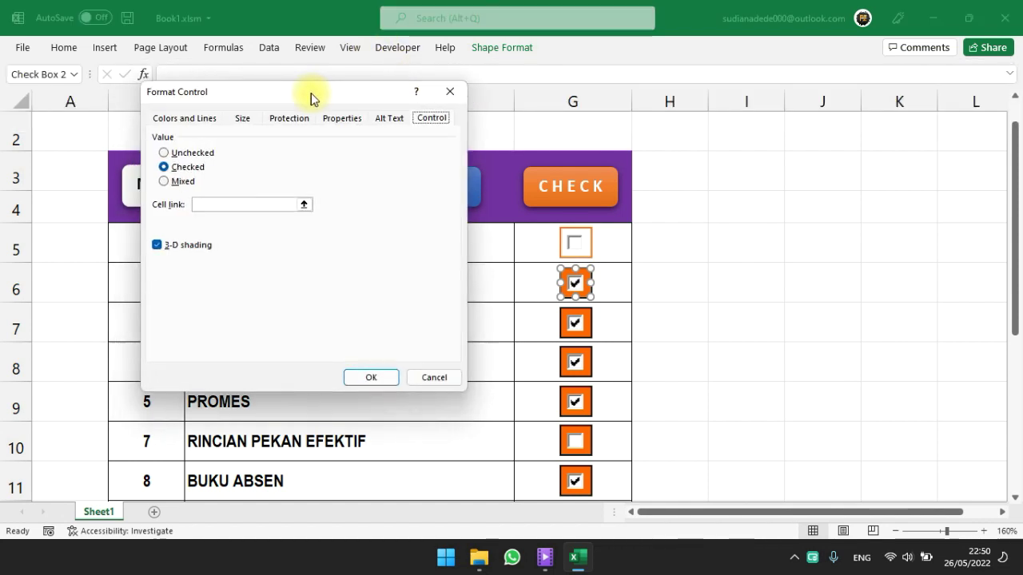
pyautogui.click(207, 122)
pyautogui.moveTo(295, 92); pyautogui.dragTo(279, 86)
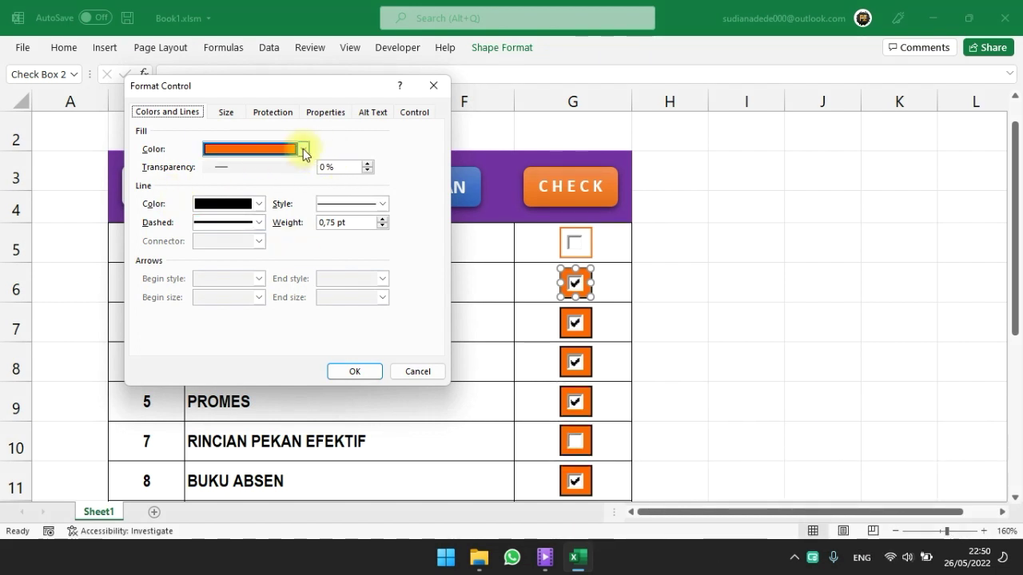
pyautogui.click(303, 150)
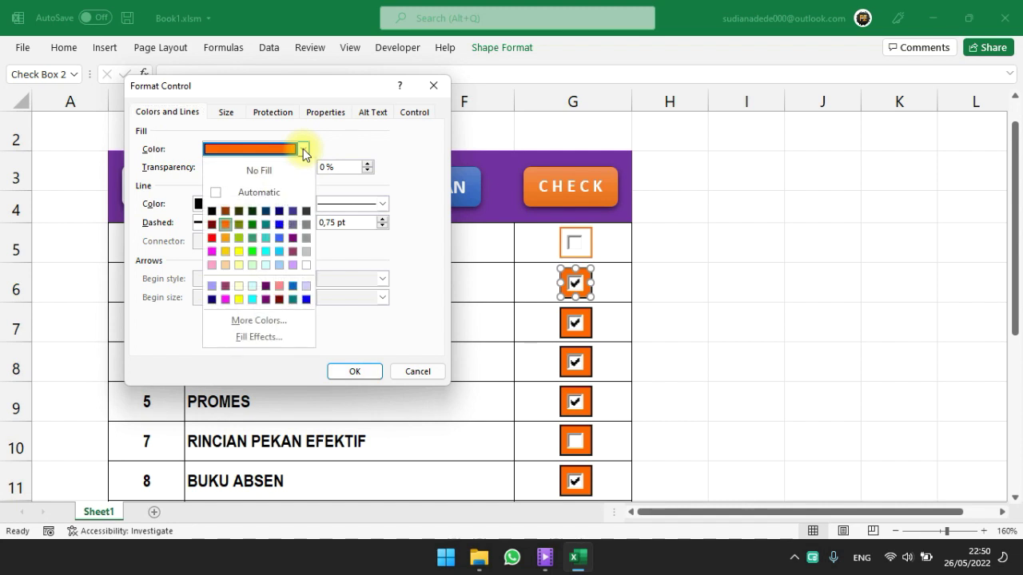
pyautogui.click(262, 171)
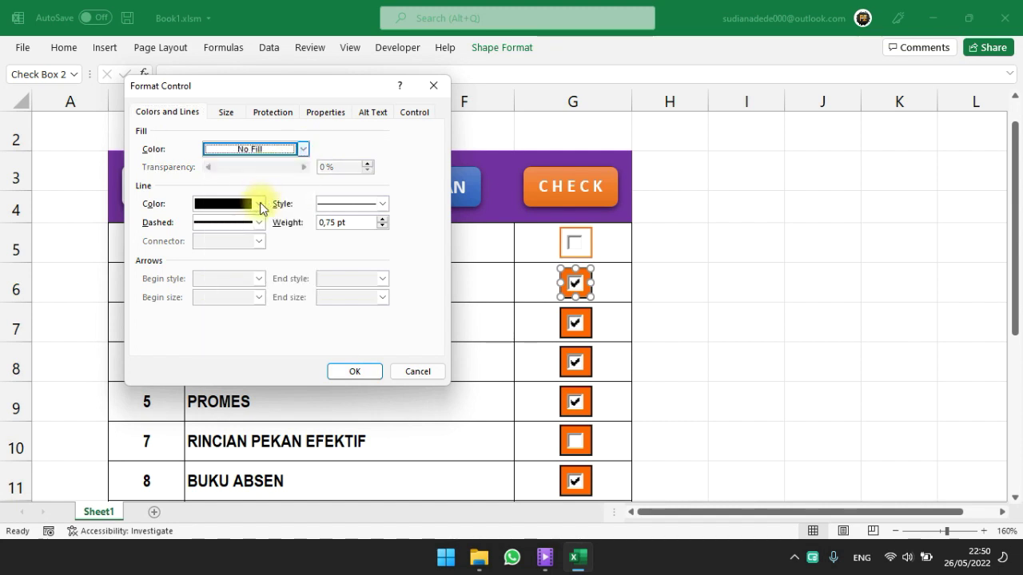
pyautogui.click(260, 205)
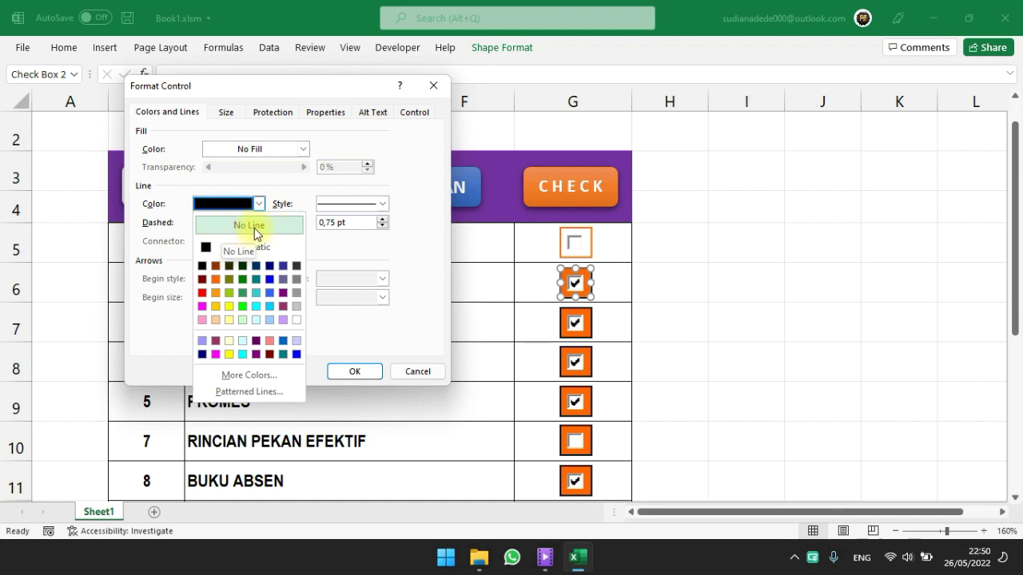
pyautogui.click(254, 228)
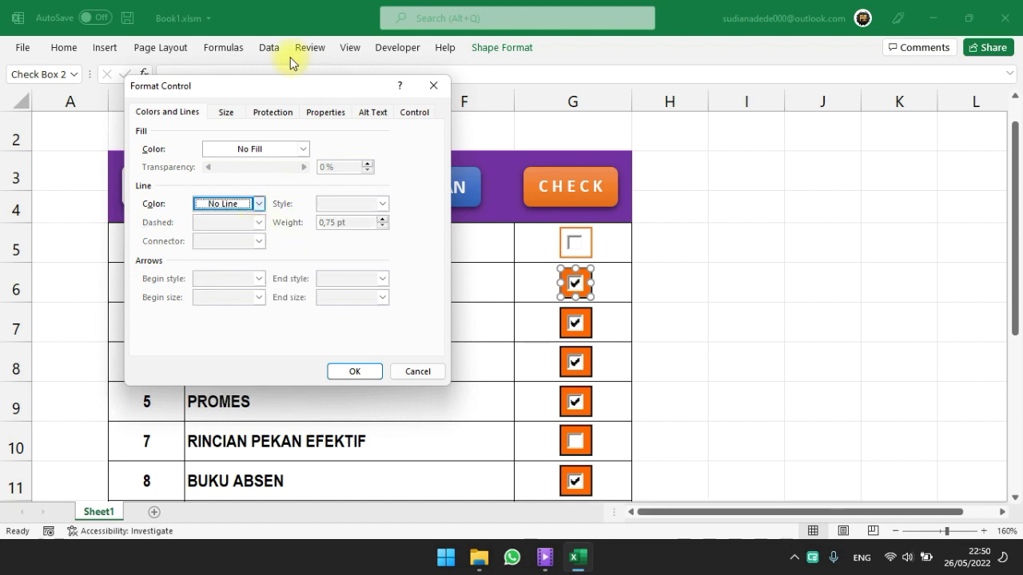
pyautogui.click(358, 373)
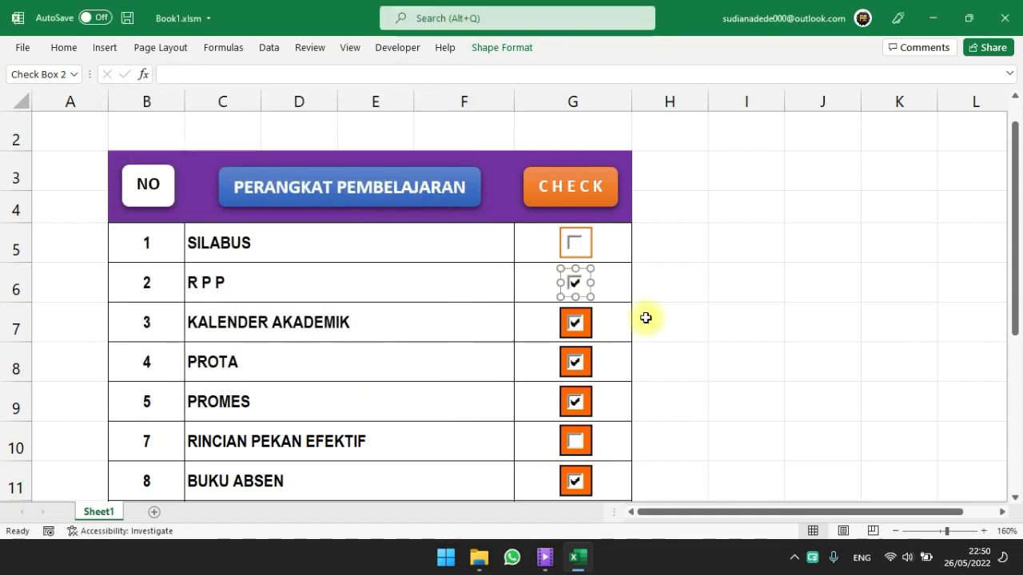
pyautogui.click(740, 283)
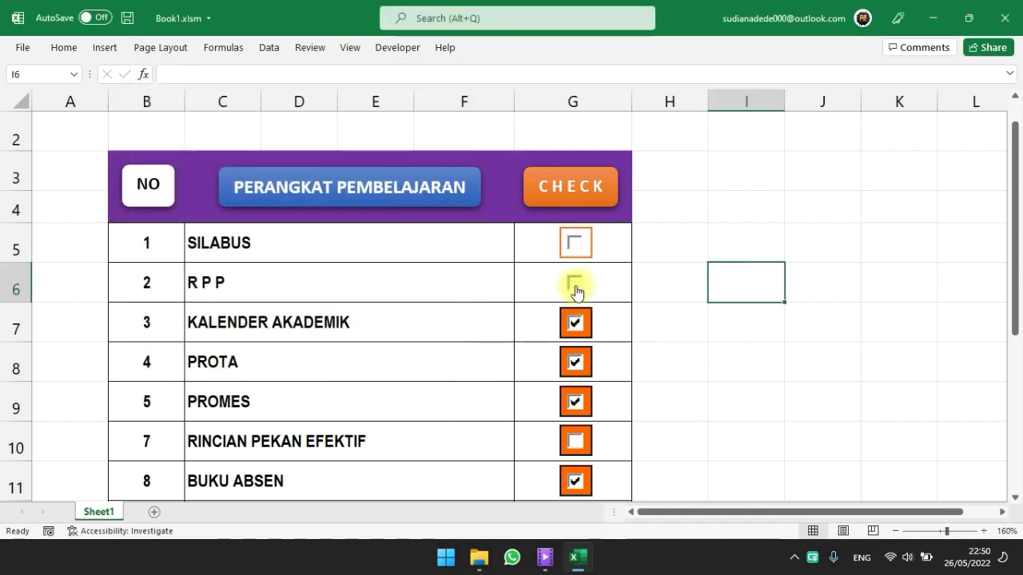
pyautogui.click(676, 315)
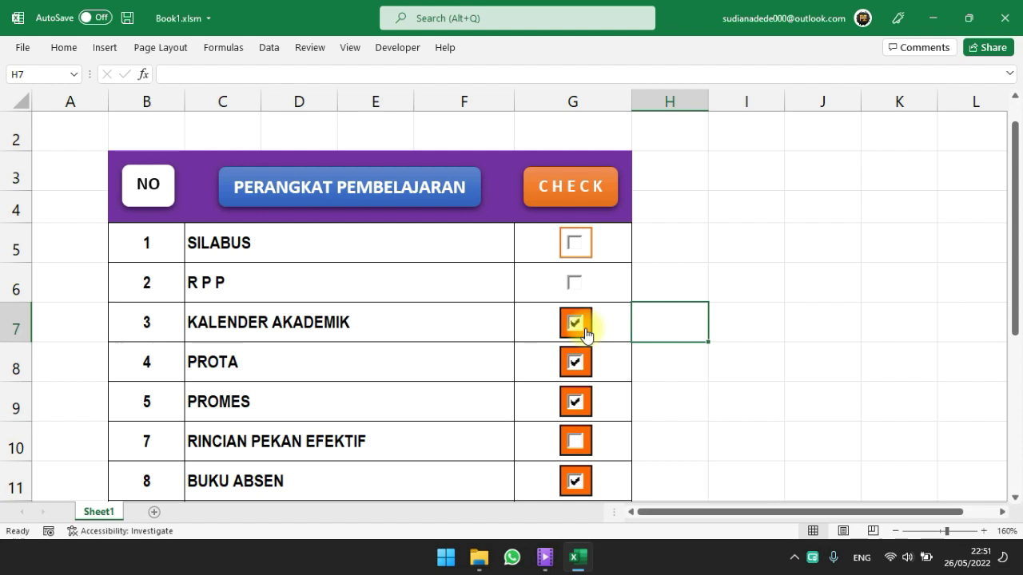
# Step: Make the KALENDER AKADEMIK checkbox flat without 3-D shading, with No Fill and No Line
pyautogui.keyDown('ctrl'); pyautogui.click(585, 334); pyautogui.keyUp('ctrl')
pyautogui.click(404, 49)
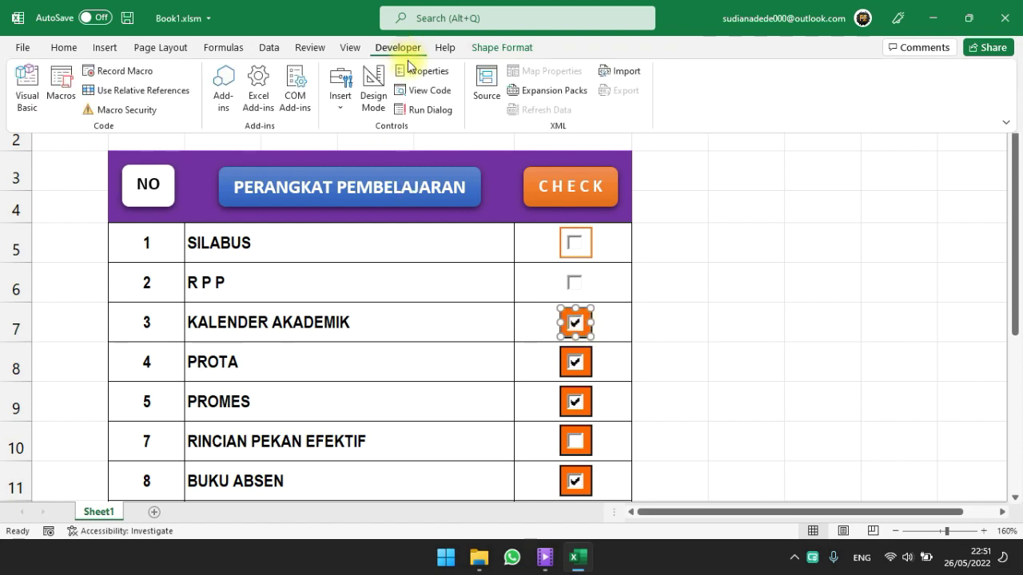
pyautogui.click(409, 70)
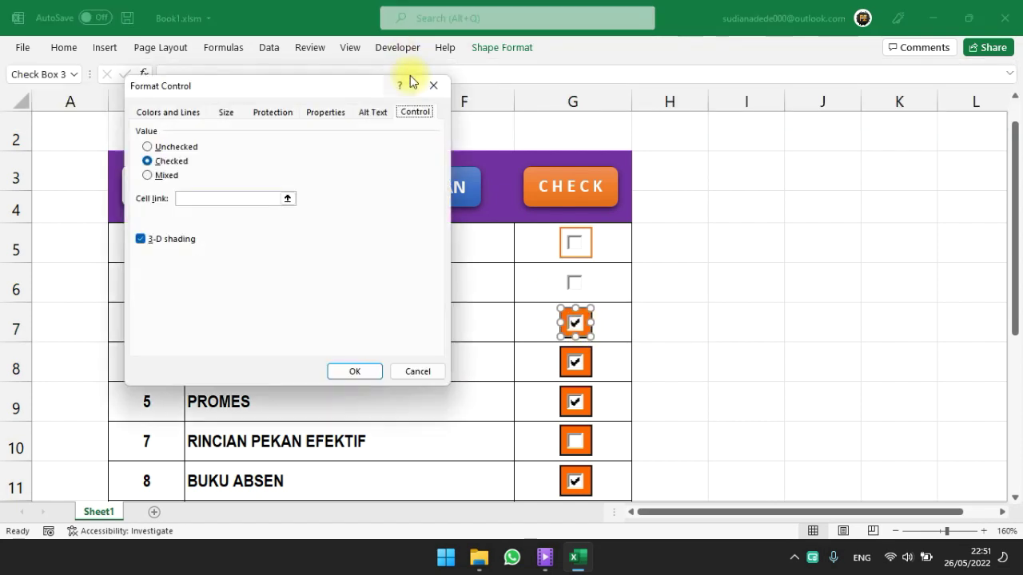
pyautogui.click(159, 113)
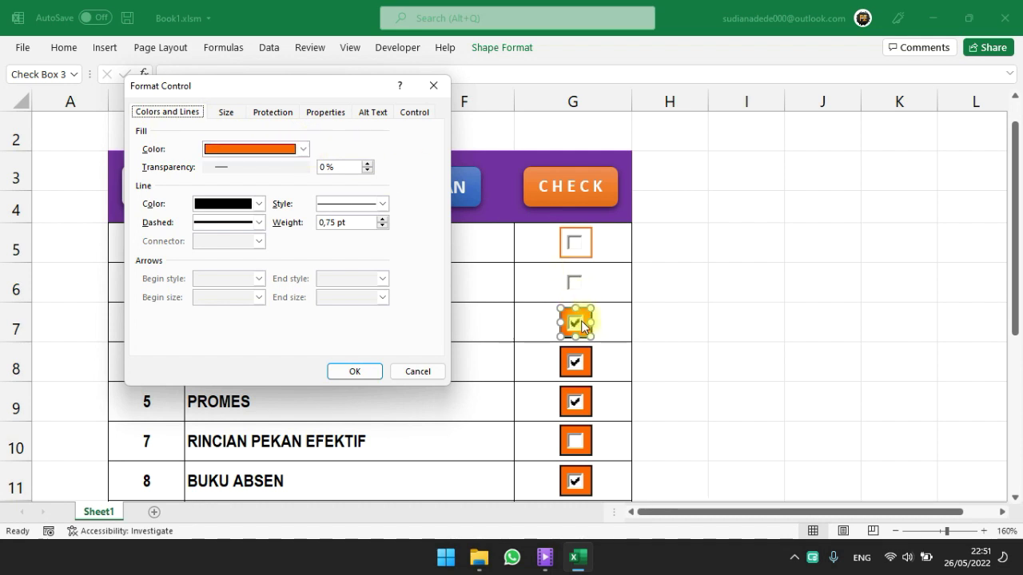
pyautogui.click(406, 115)
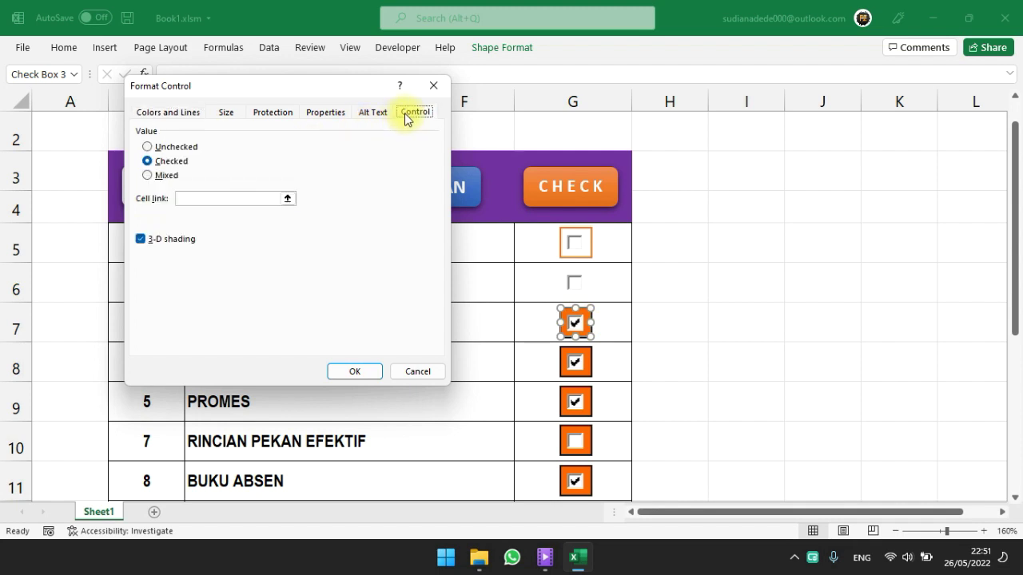
pyautogui.click(141, 239)
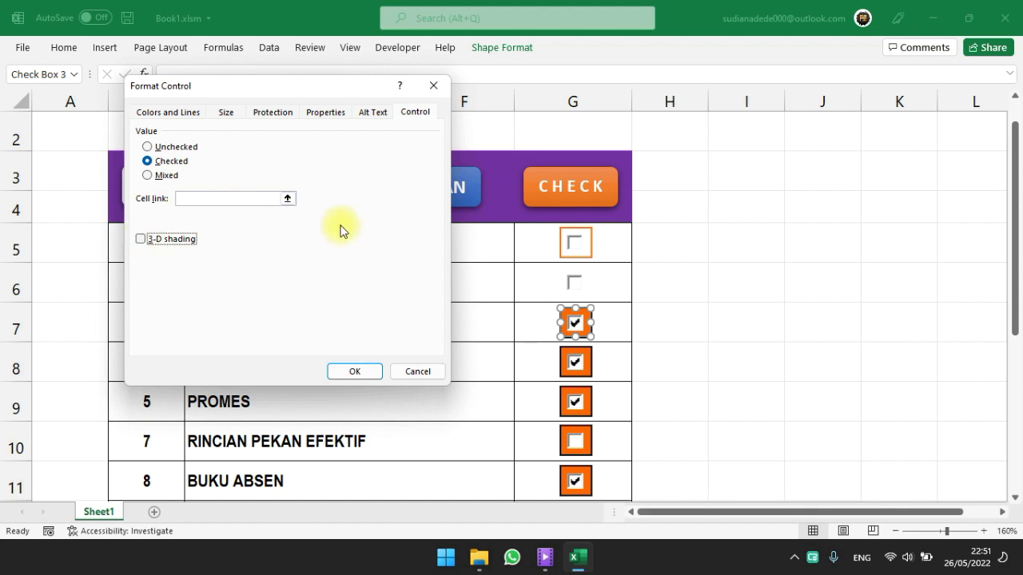
pyautogui.click(172, 116)
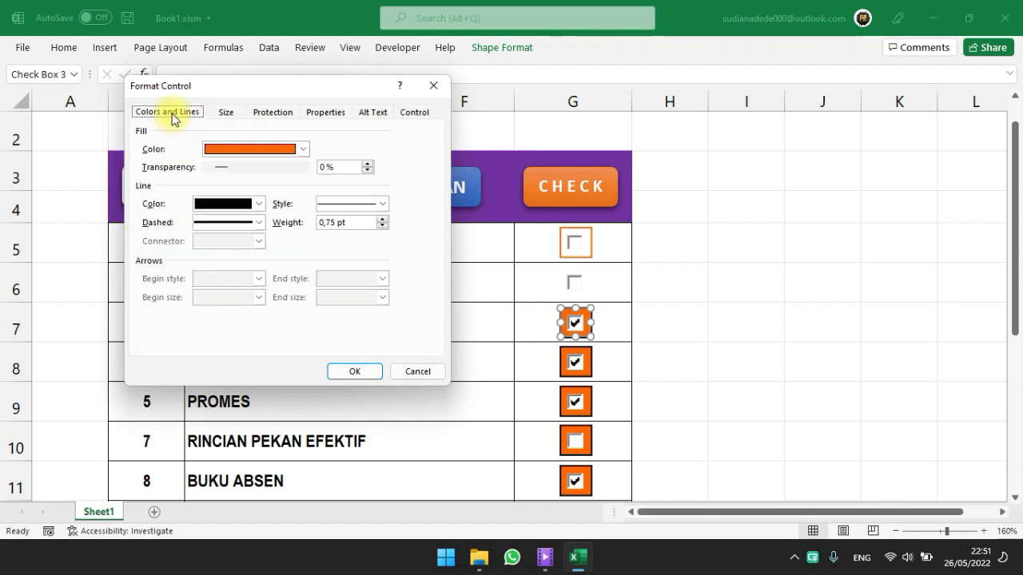
pyautogui.click(304, 149)
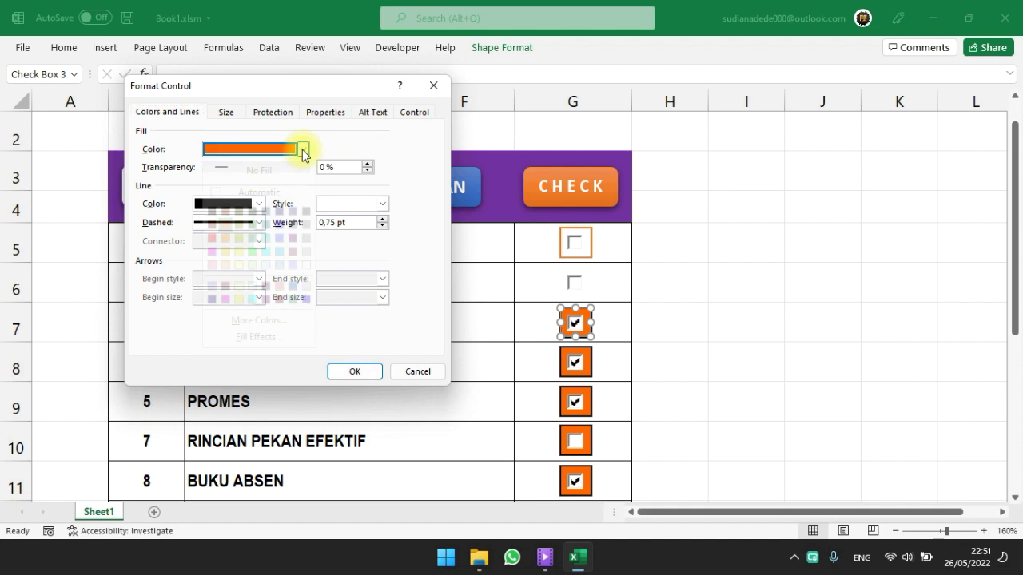
pyautogui.click(258, 170)
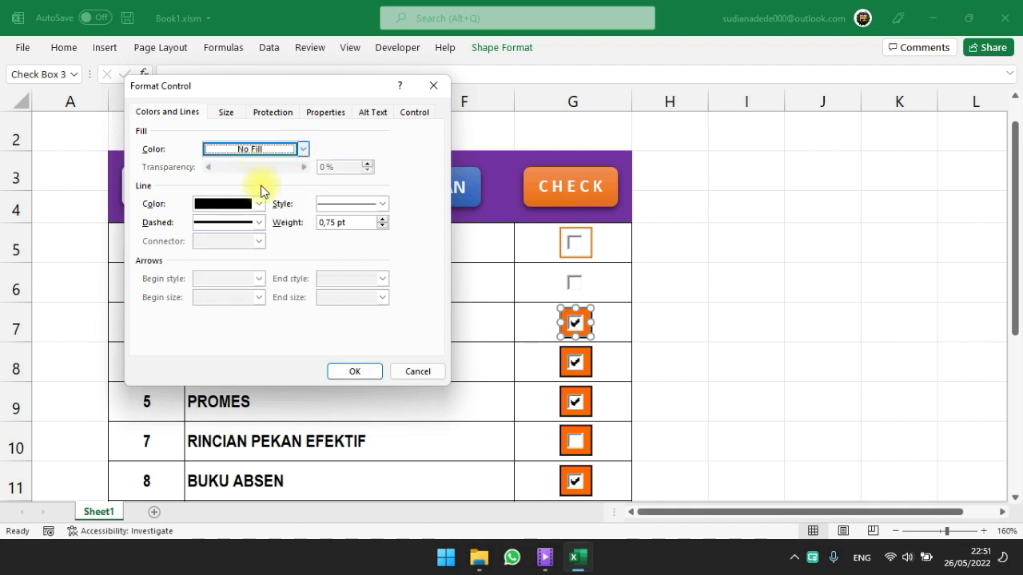
pyautogui.click(258, 204)
pyautogui.click(249, 230)
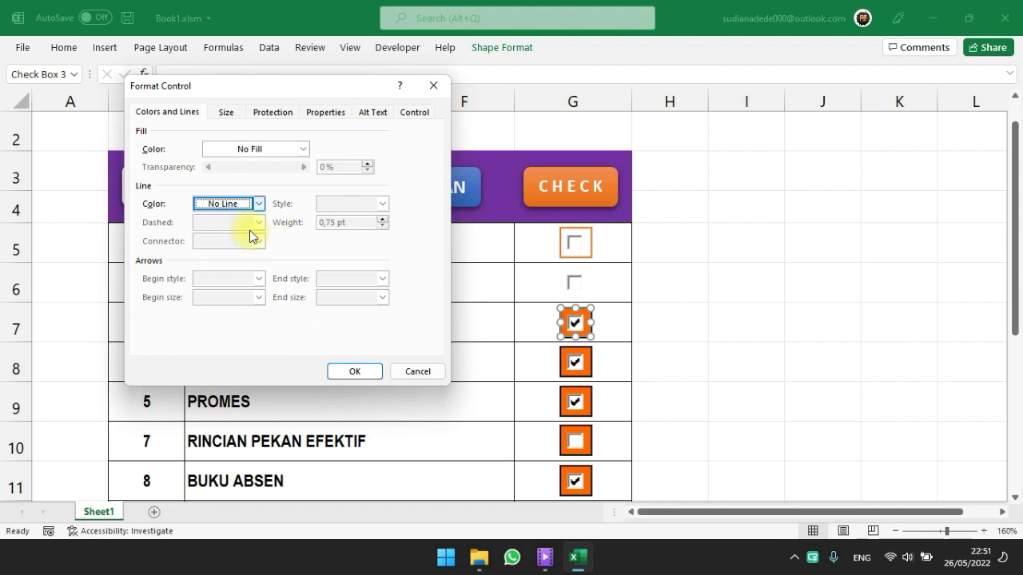
pyautogui.click(352, 372)
# Step: Untick the KALENDER AKADEMIK checkbox
pyautogui.click(692, 324)
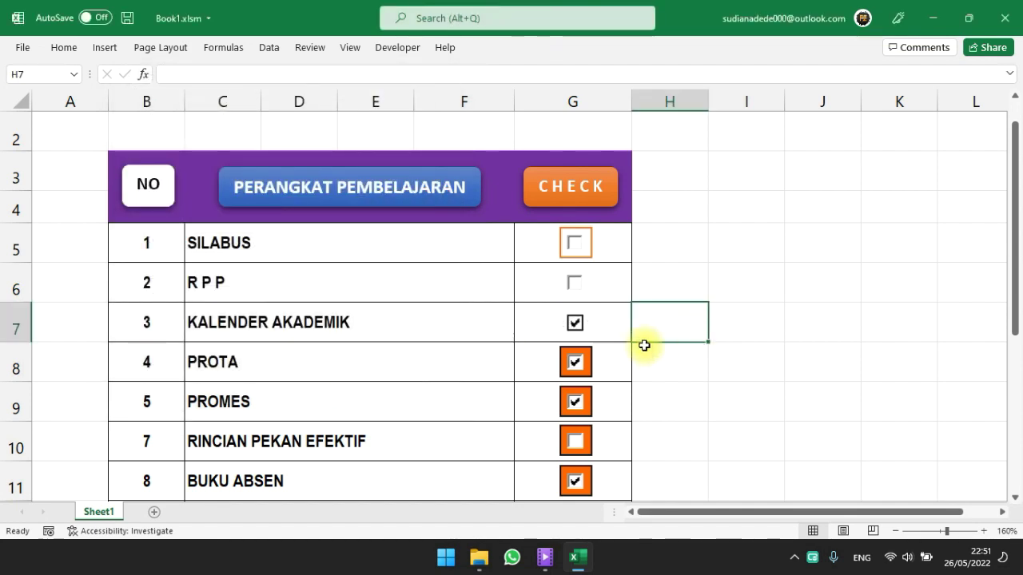
pyautogui.click(576, 323)
pyautogui.click(747, 334)
pyautogui.scroll(-1, 660, 323)
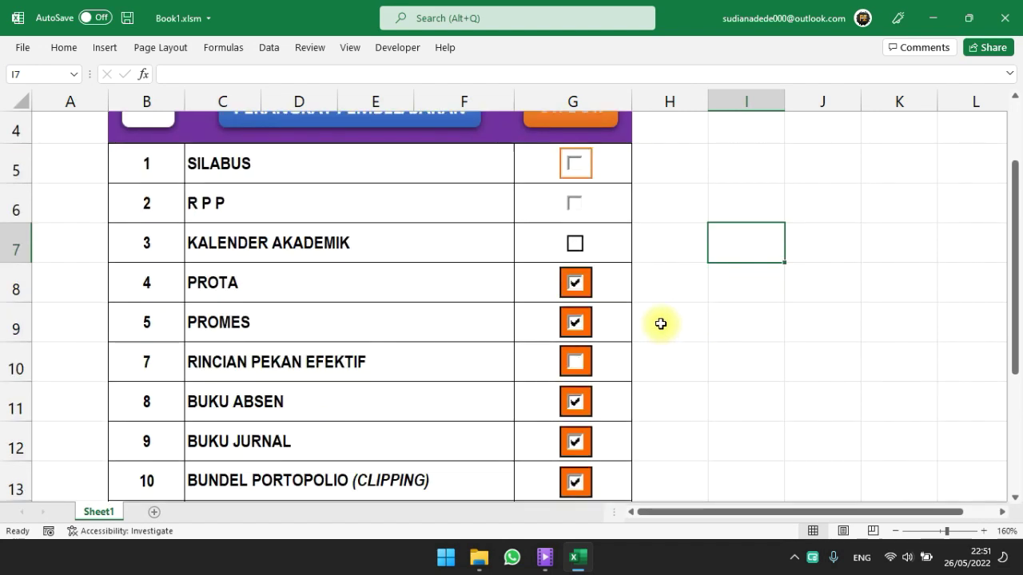
pyautogui.scroll(1, 591, 236)
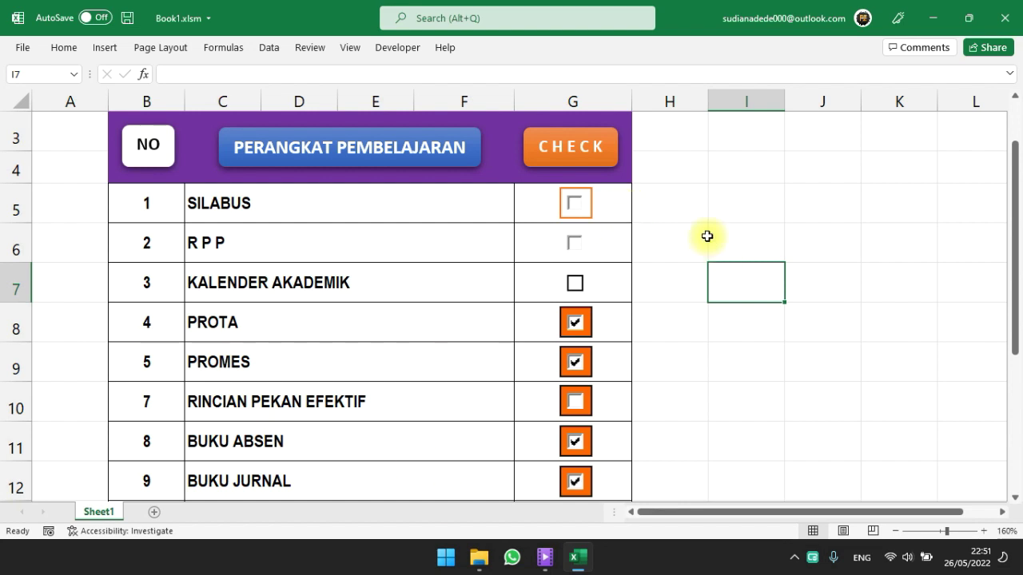
# Step: Keep the PROTA checkbox orange-filled, set its Line Color to No Line, and untick it
pyautogui.keyDown('ctrl'); pyautogui.click(589, 335); pyautogui.keyUp('ctrl')
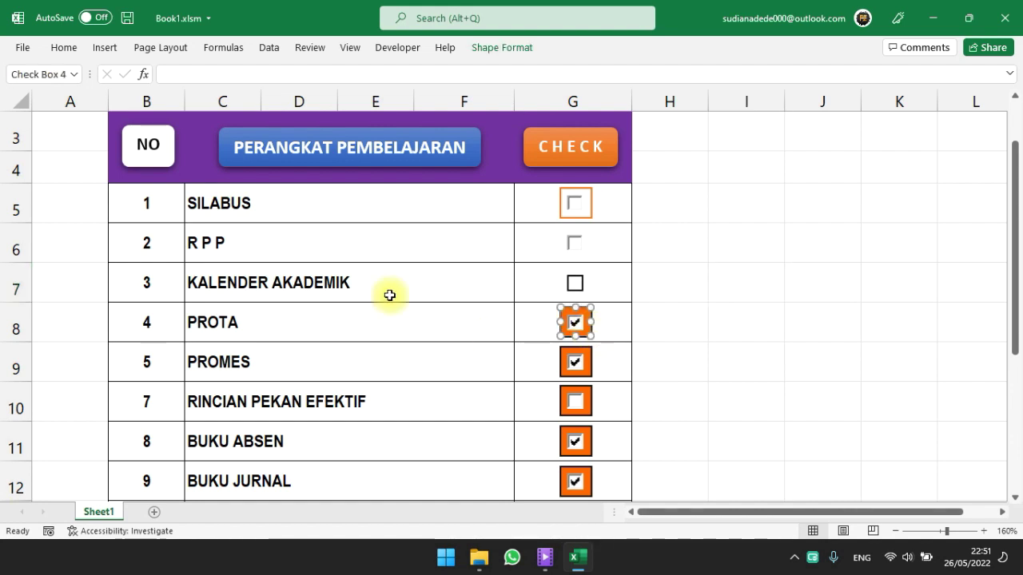
pyautogui.click(400, 60)
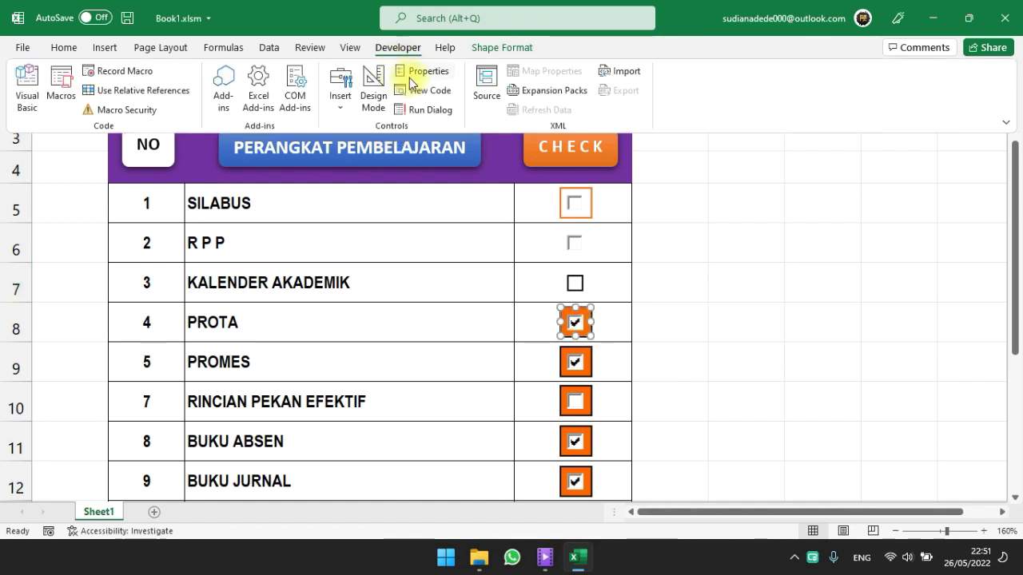
pyautogui.click(411, 74)
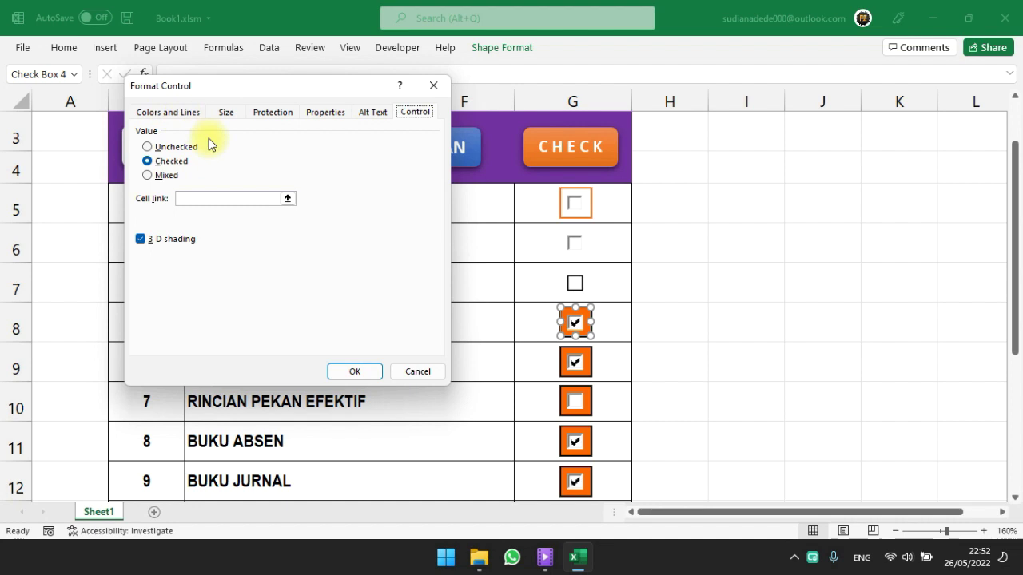
pyautogui.click(170, 113)
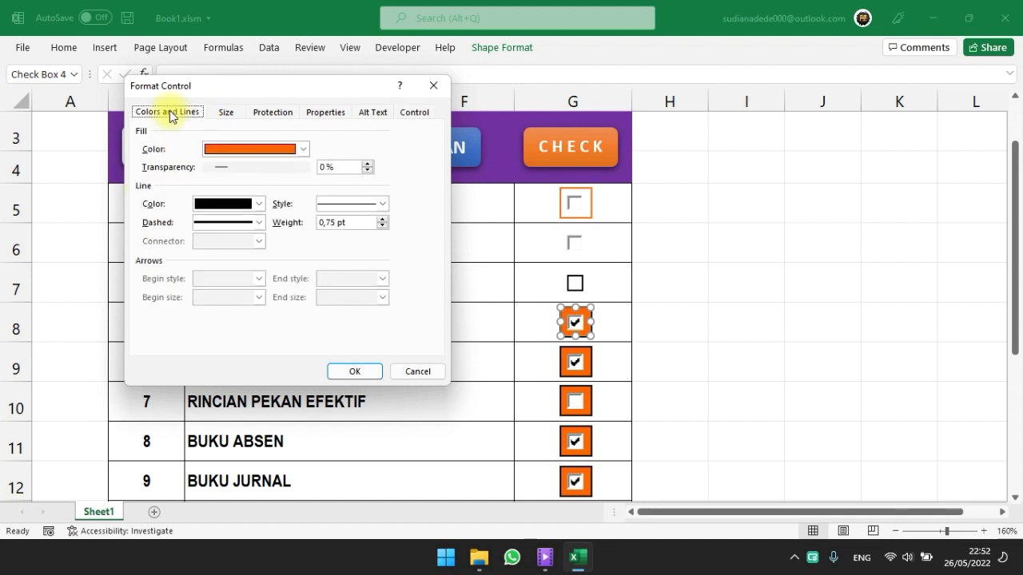
pyautogui.click(260, 204)
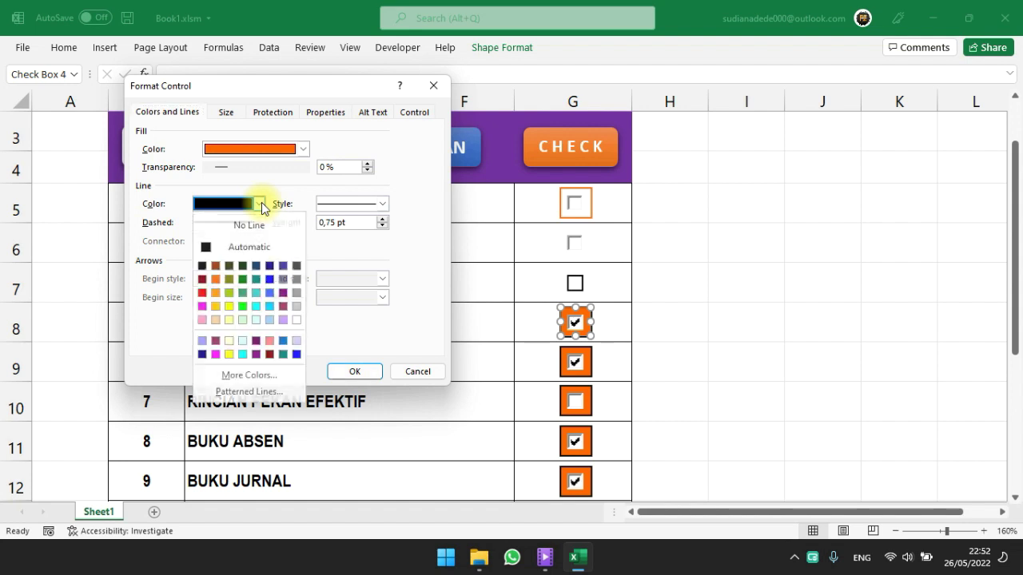
pyautogui.click(250, 226)
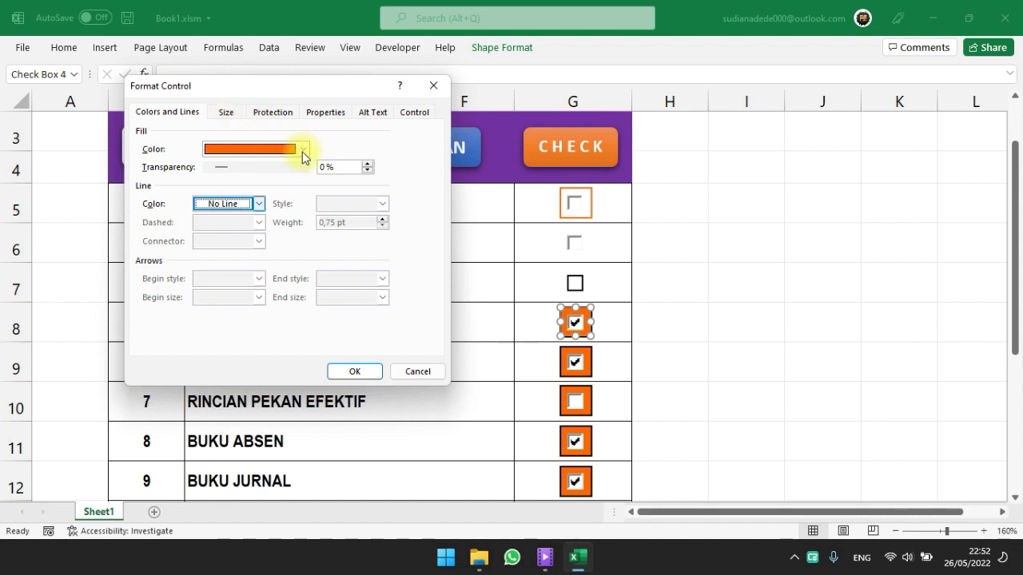
pyautogui.click(355, 371)
pyautogui.click(744, 349)
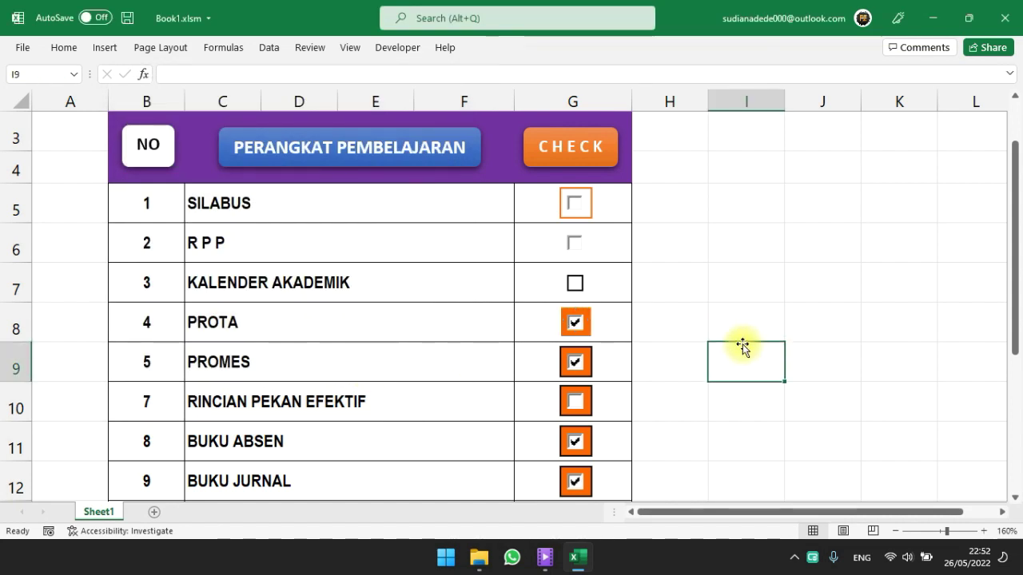
pyautogui.click(583, 322)
# Step: Tick the R P P and KALENDER AKADEMIK checkboxes
pyautogui.click(754, 308)
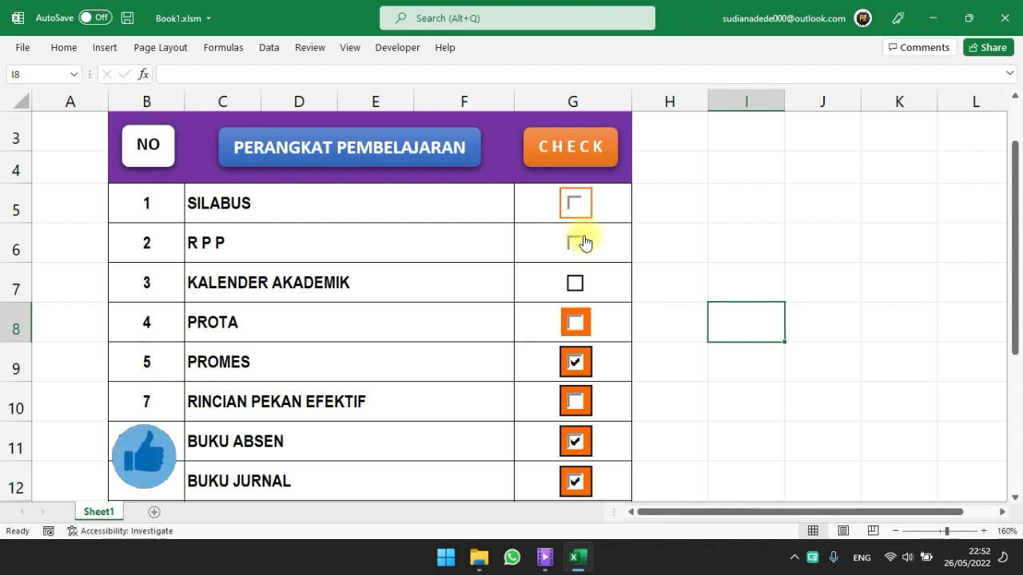
pyautogui.click(586, 246)
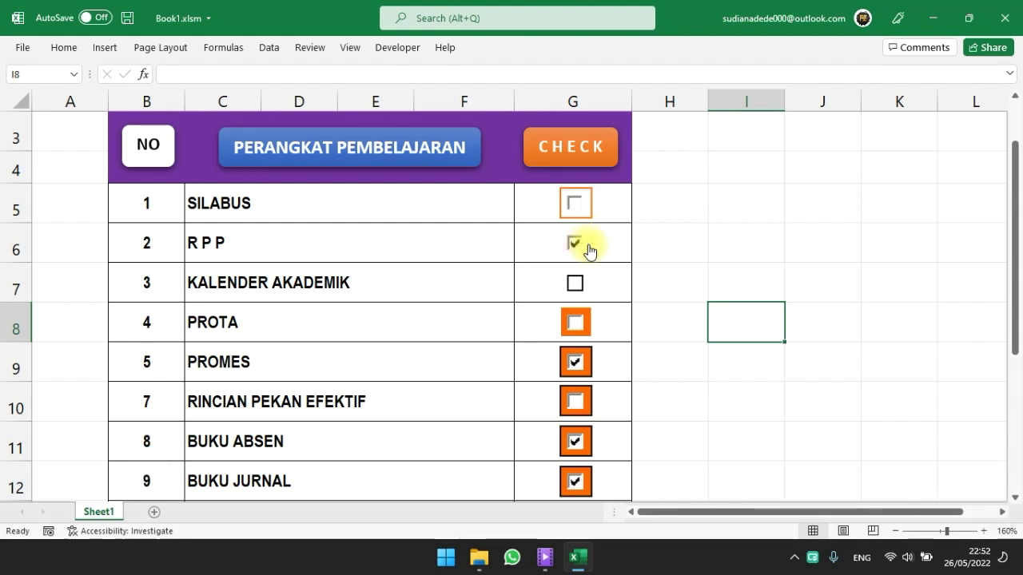
pyautogui.click(575, 287)
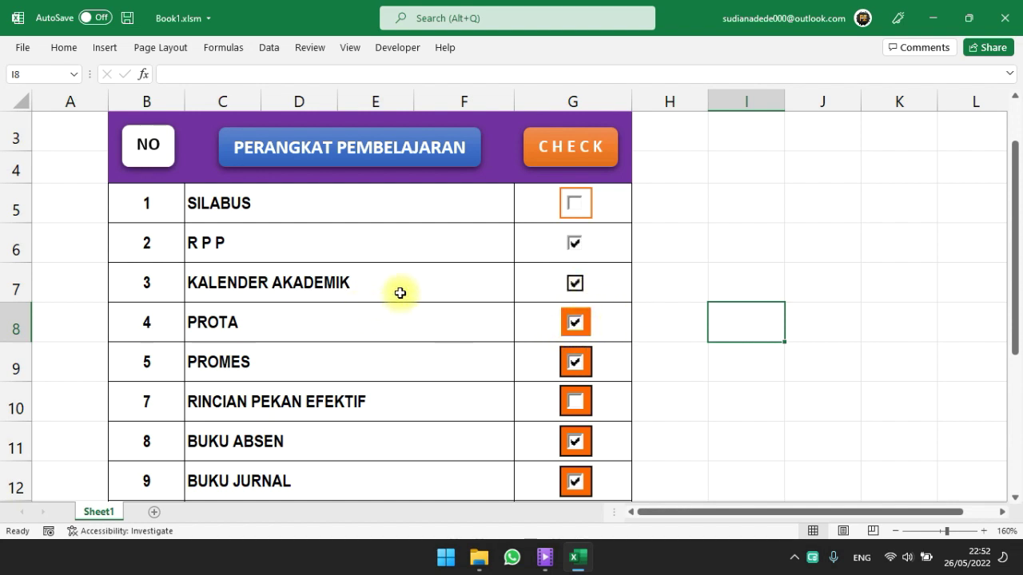
# Step: Turn off 3-D shading on the PROMES checkbox and untick it
pyautogui.keyDown('ctrl'); pyautogui.click(590, 372); pyautogui.keyUp('ctrl')
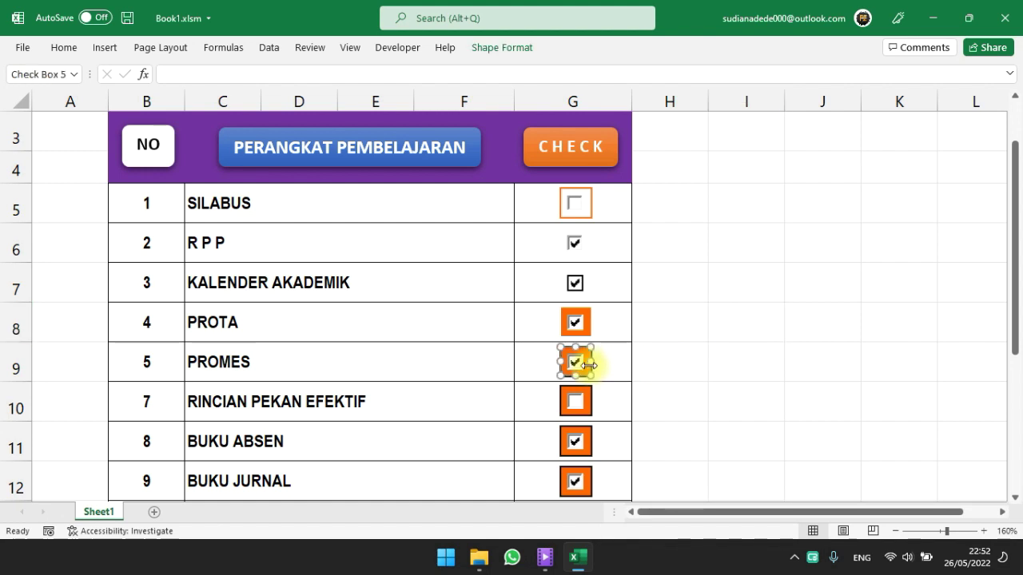
pyautogui.click(397, 48)
pyautogui.click(411, 73)
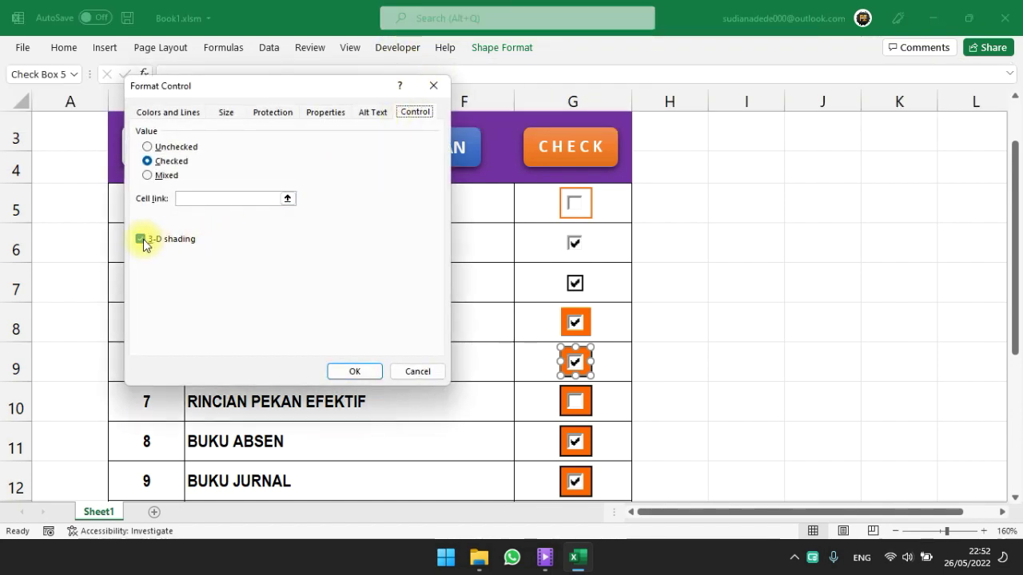
pyautogui.click(140, 239)
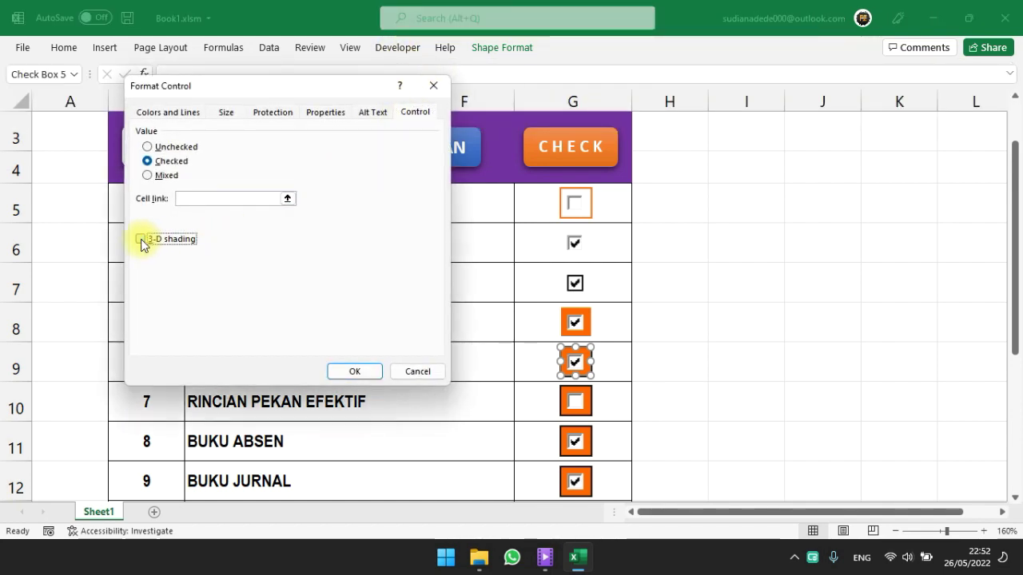
pyautogui.click(355, 372)
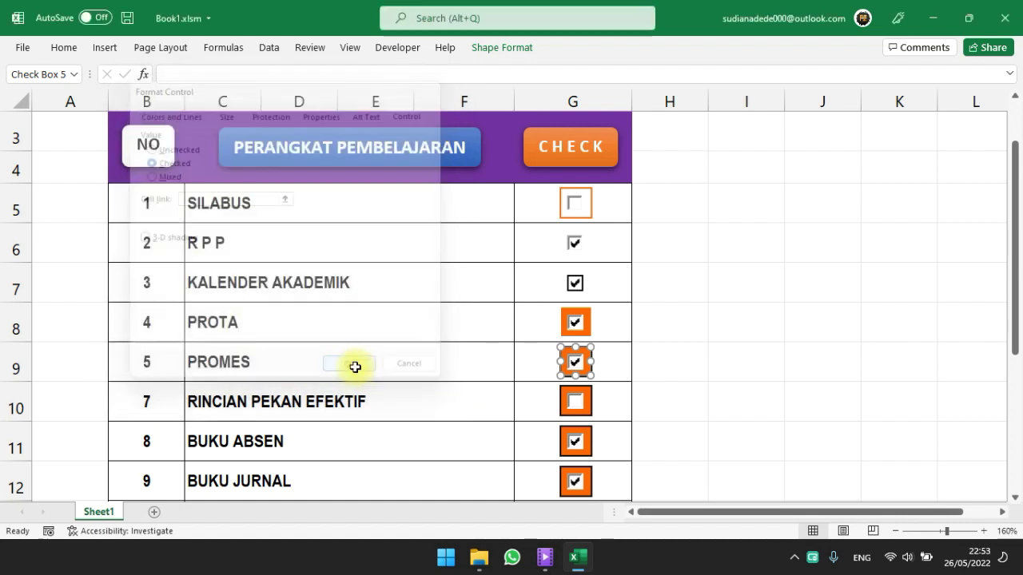
pyautogui.click(782, 365)
pyautogui.click(575, 362)
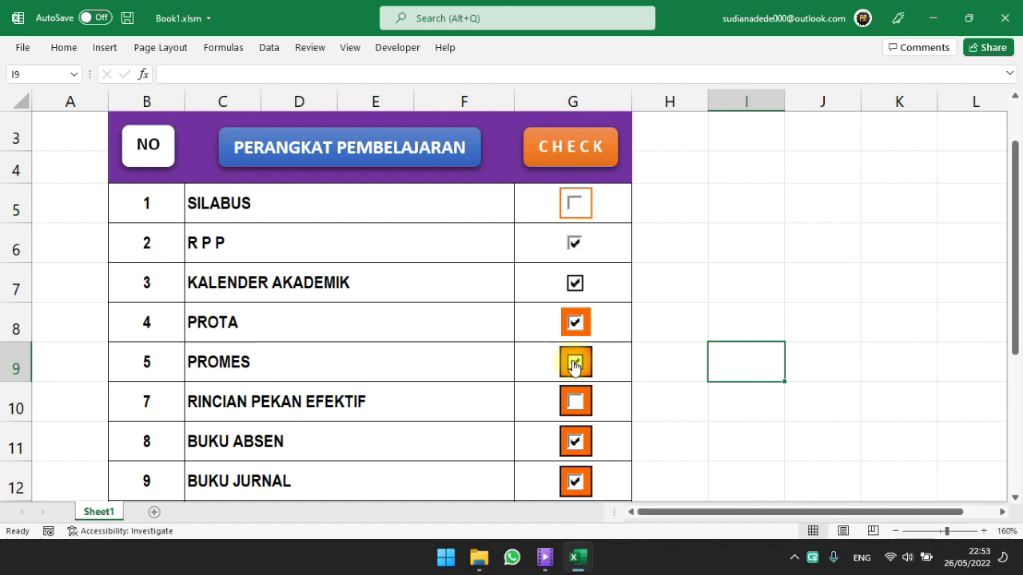
# Step: Set the PROMES checkbox's Line Color to No Line, leaving the orange fill
pyautogui.click(724, 306)
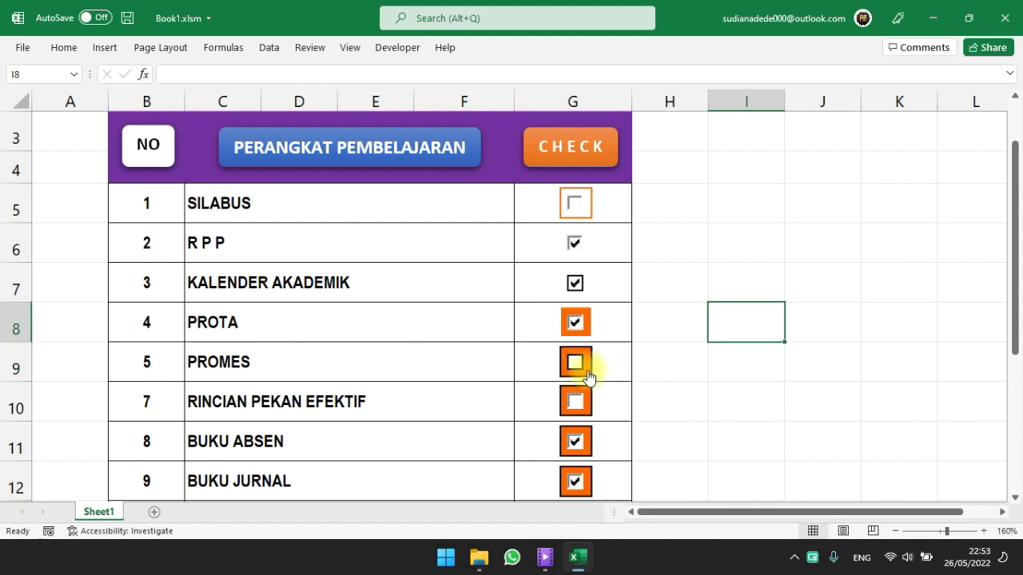
pyautogui.keyDown('ctrl'); pyautogui.click(588, 376); pyautogui.keyUp('ctrl')
pyautogui.click(397, 47)
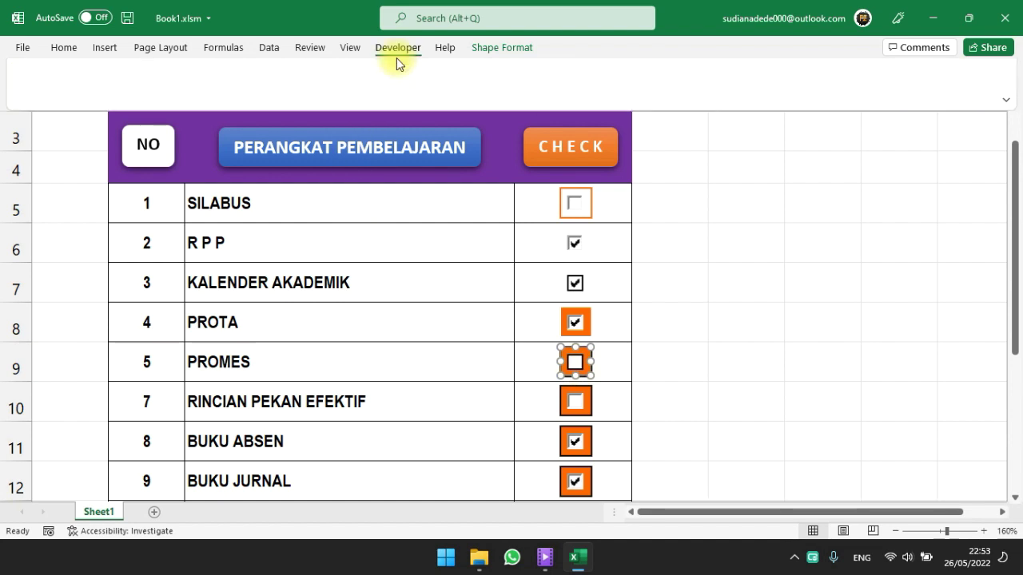
pyautogui.click(407, 72)
pyautogui.click(193, 110)
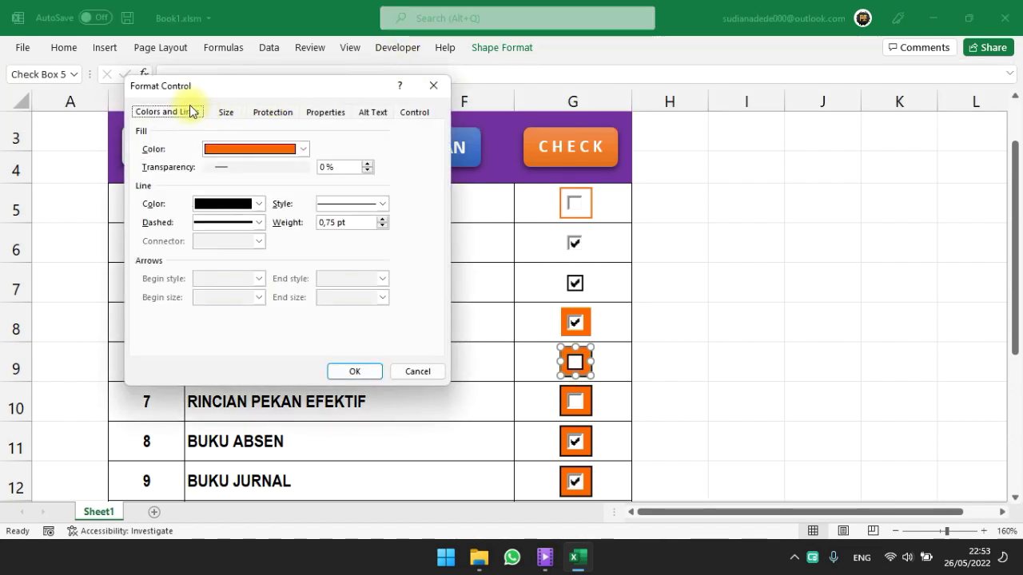
pyautogui.click(258, 204)
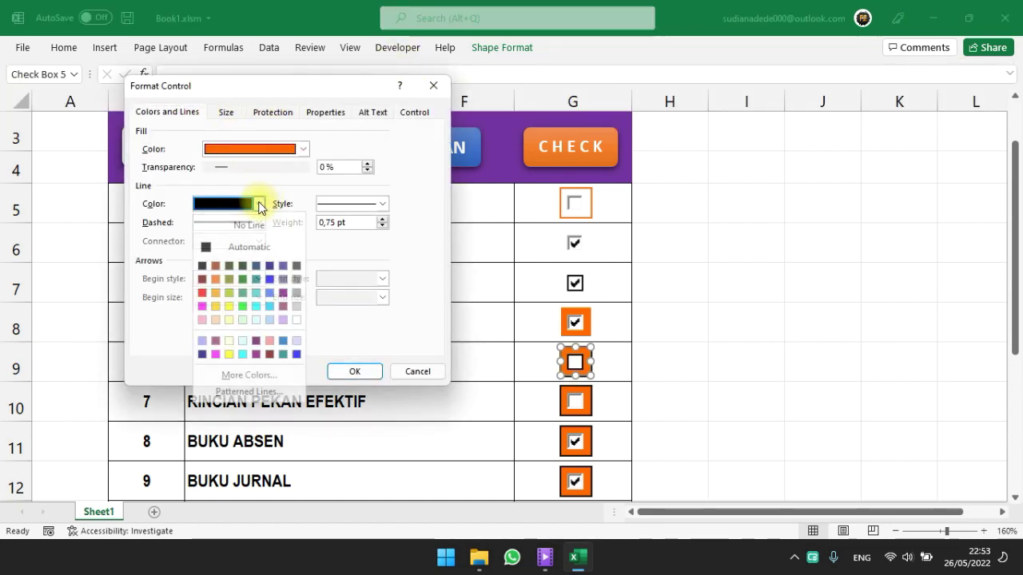
pyautogui.click(248, 226)
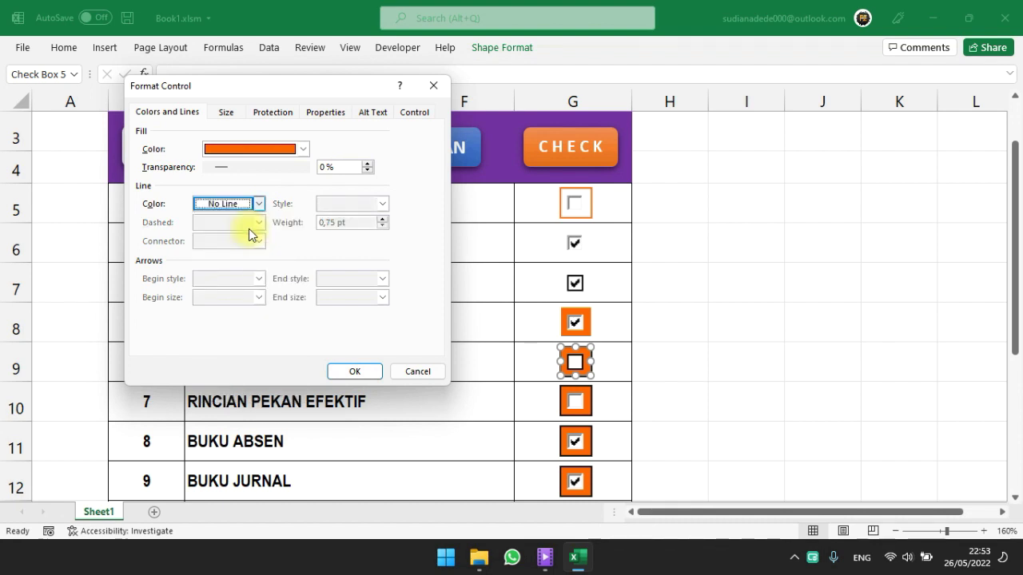
pyautogui.click(356, 373)
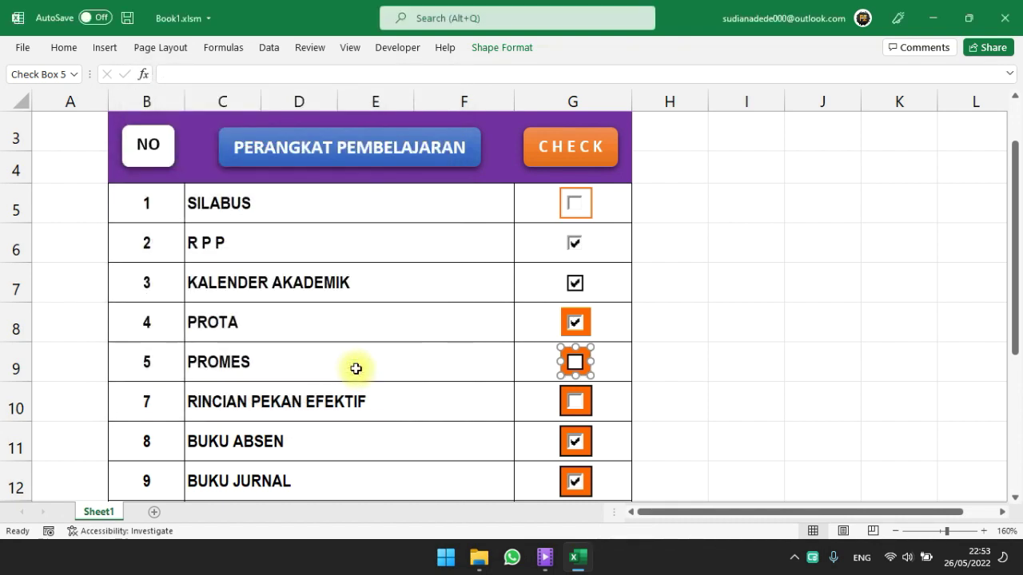
pyautogui.click(780, 347)
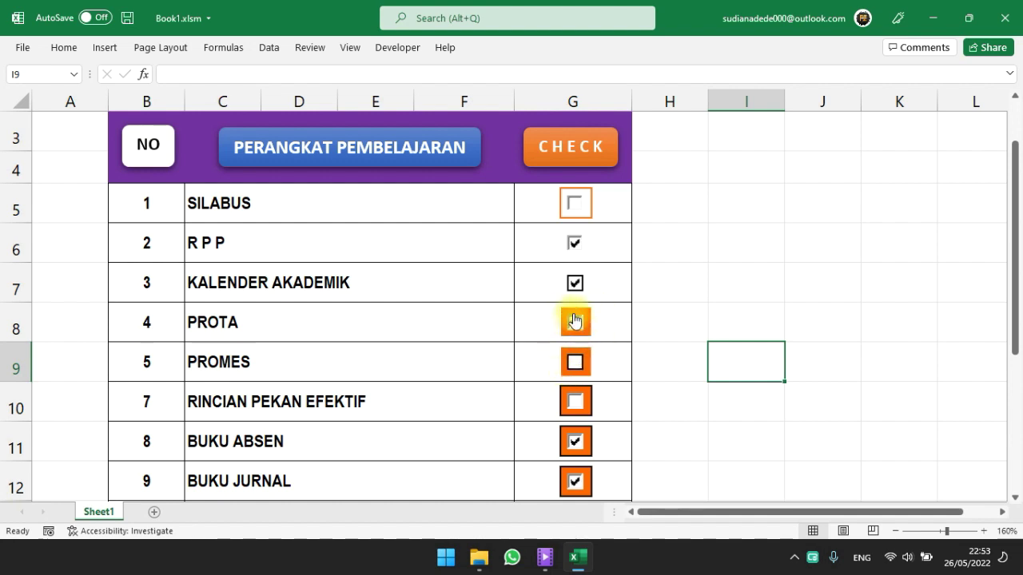
# Step: Tick the SILABUS, PROTA, BUKU ABSEN and BUNDEL PORTOPOLIO checkboxes in the CHECK column
pyautogui.click(700, 306)
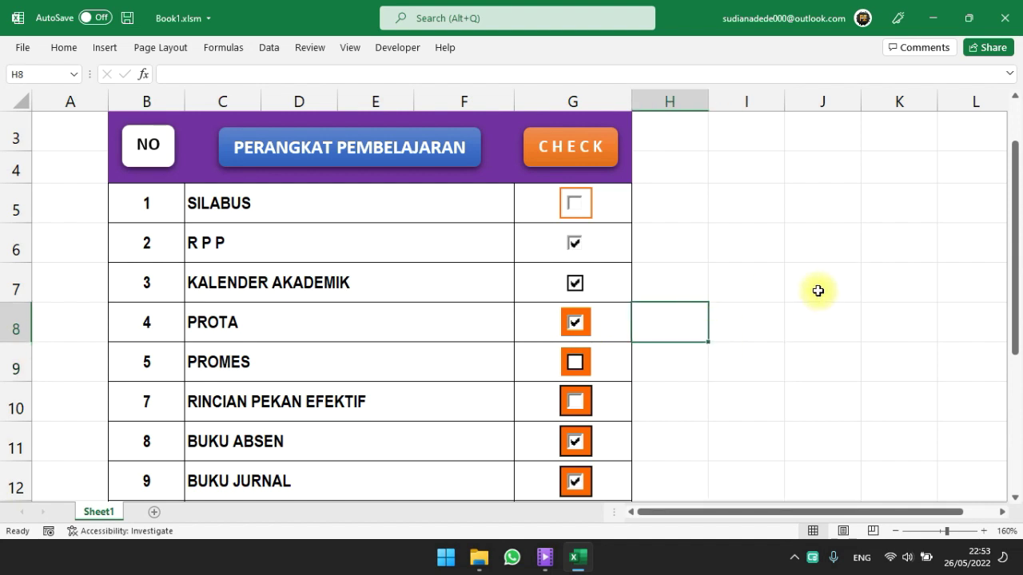
pyautogui.scroll(-1, 720, 323)
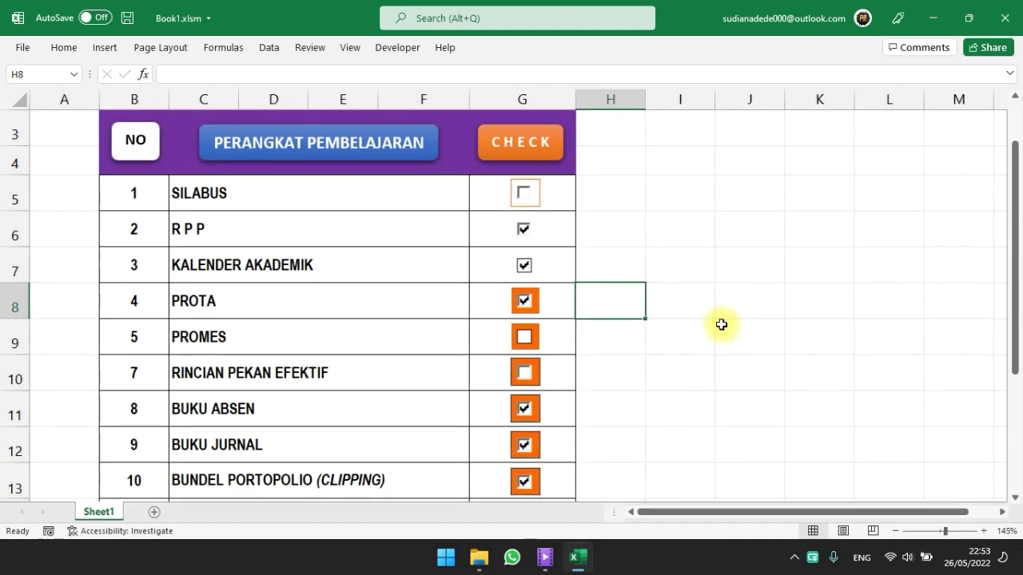
pyautogui.scroll(-1, 721, 322)
pyautogui.scroll(-1, 721, 323)
pyautogui.scroll(-1, 721, 324)
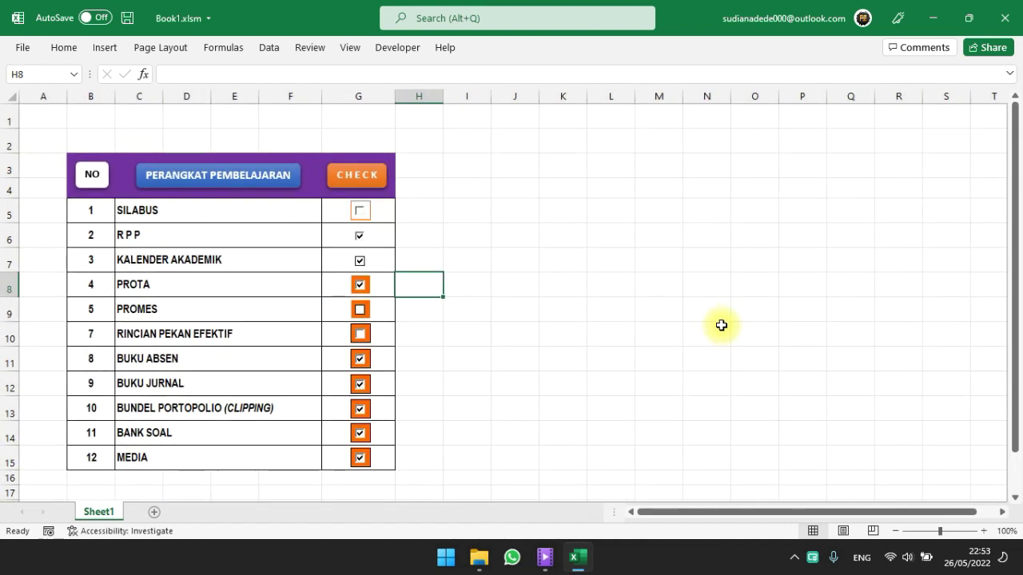
pyautogui.scroll(-1, 584, 364)
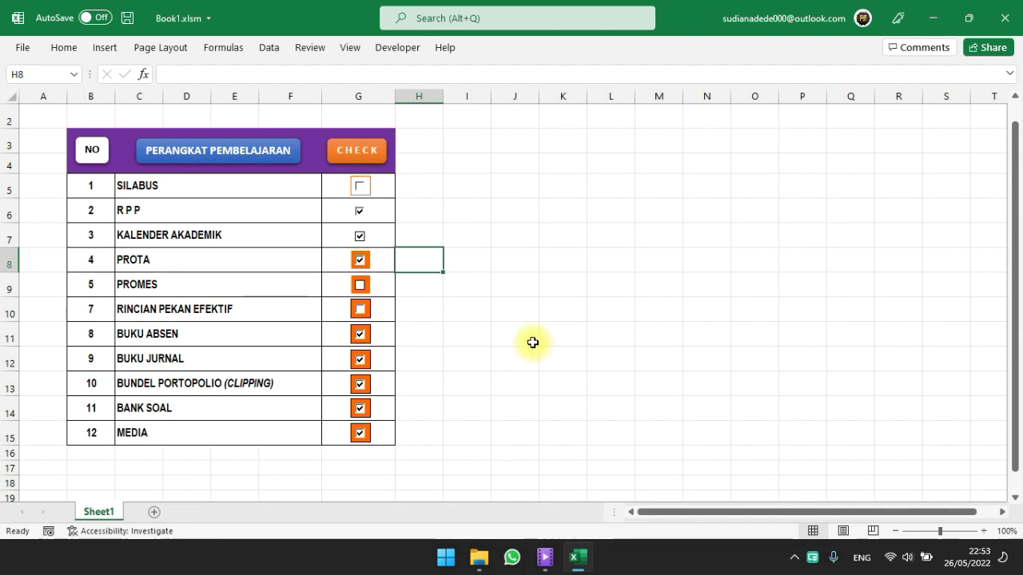
pyautogui.click(532, 343)
pyautogui.click(362, 249)
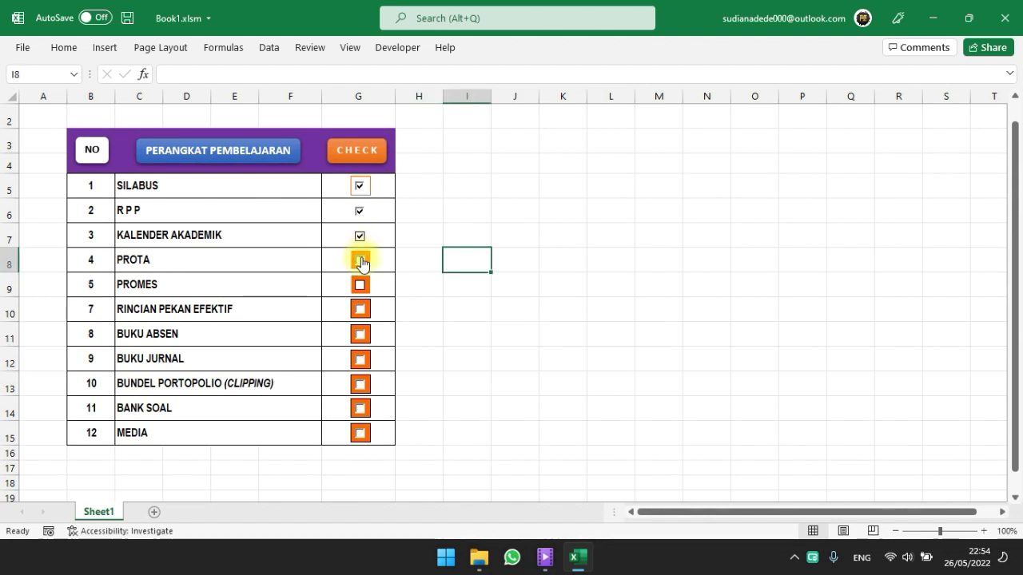
pyautogui.click(360, 258)
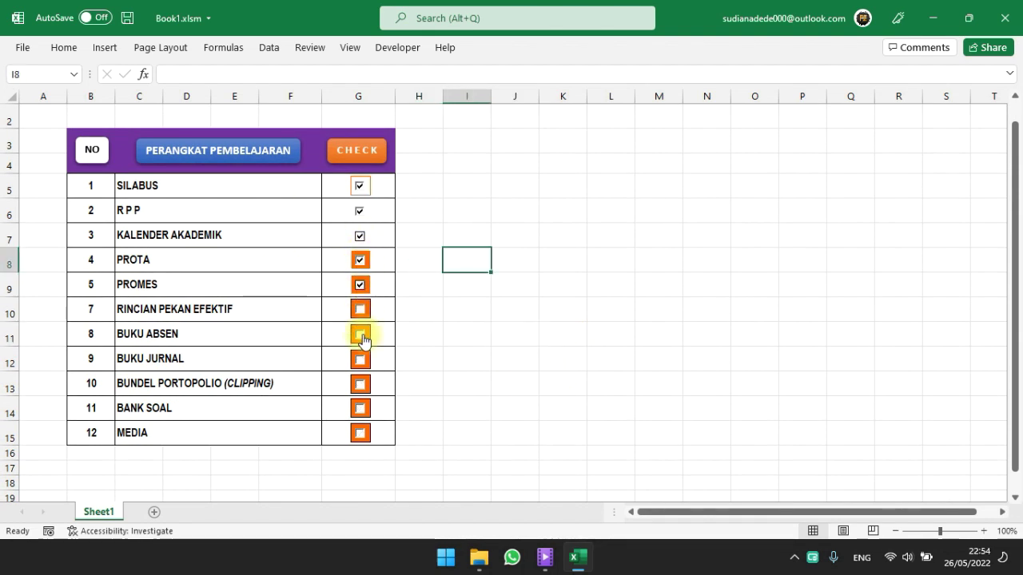
pyautogui.click(360, 336)
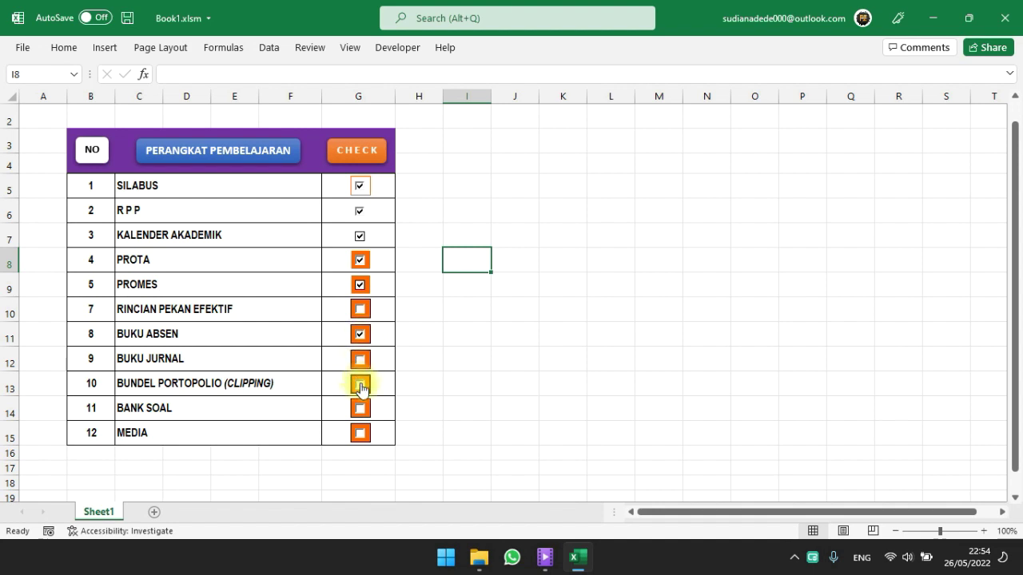
pyautogui.click(360, 389)
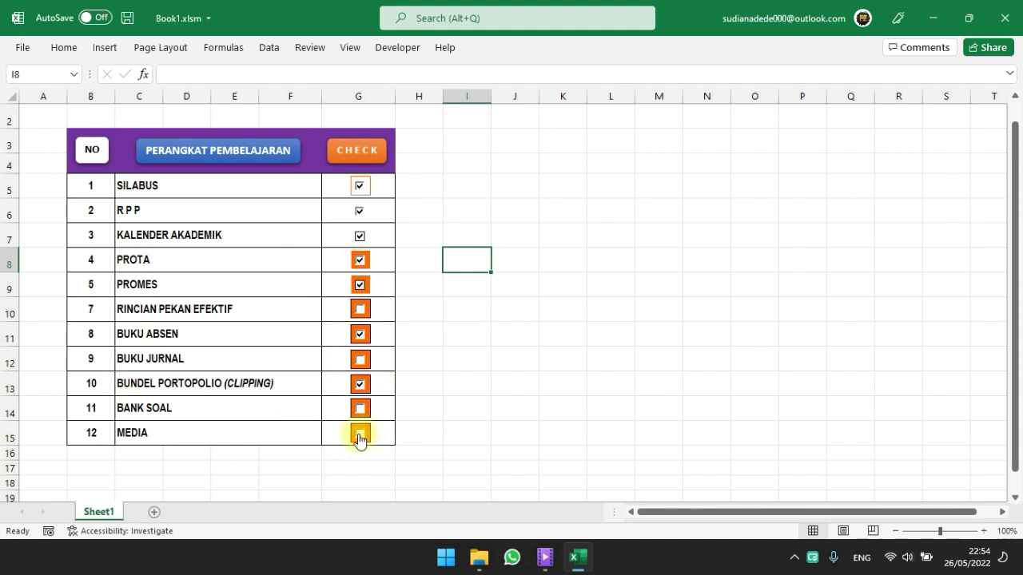
pyautogui.click(464, 381)
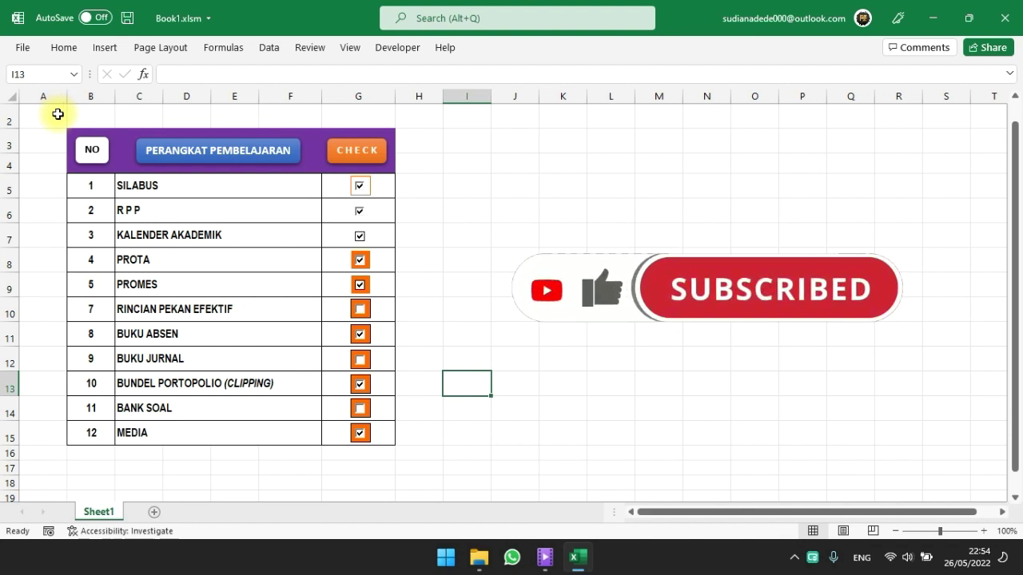
pyautogui.moveTo(57, 114); pyautogui.dragTo(442, 116)
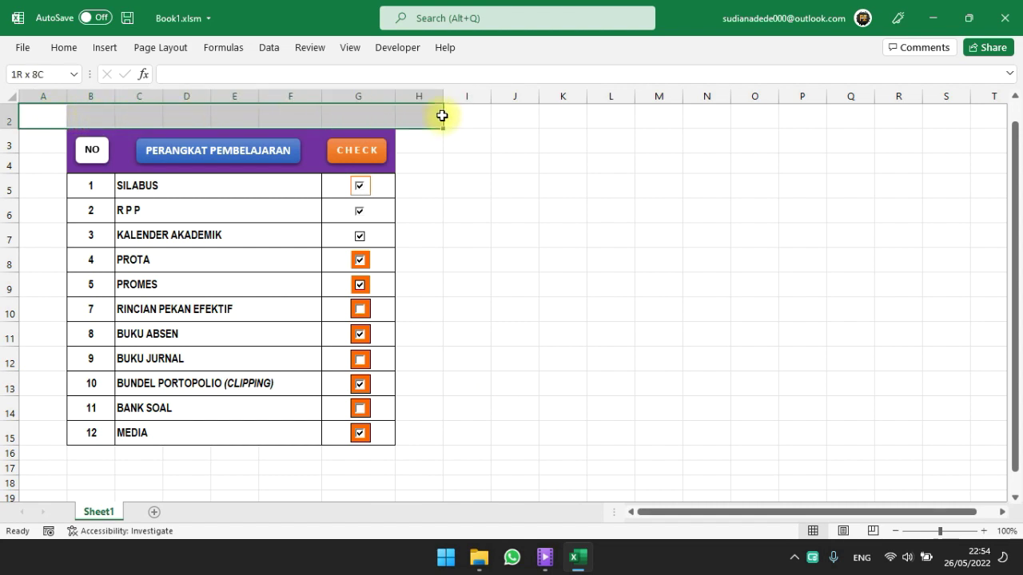